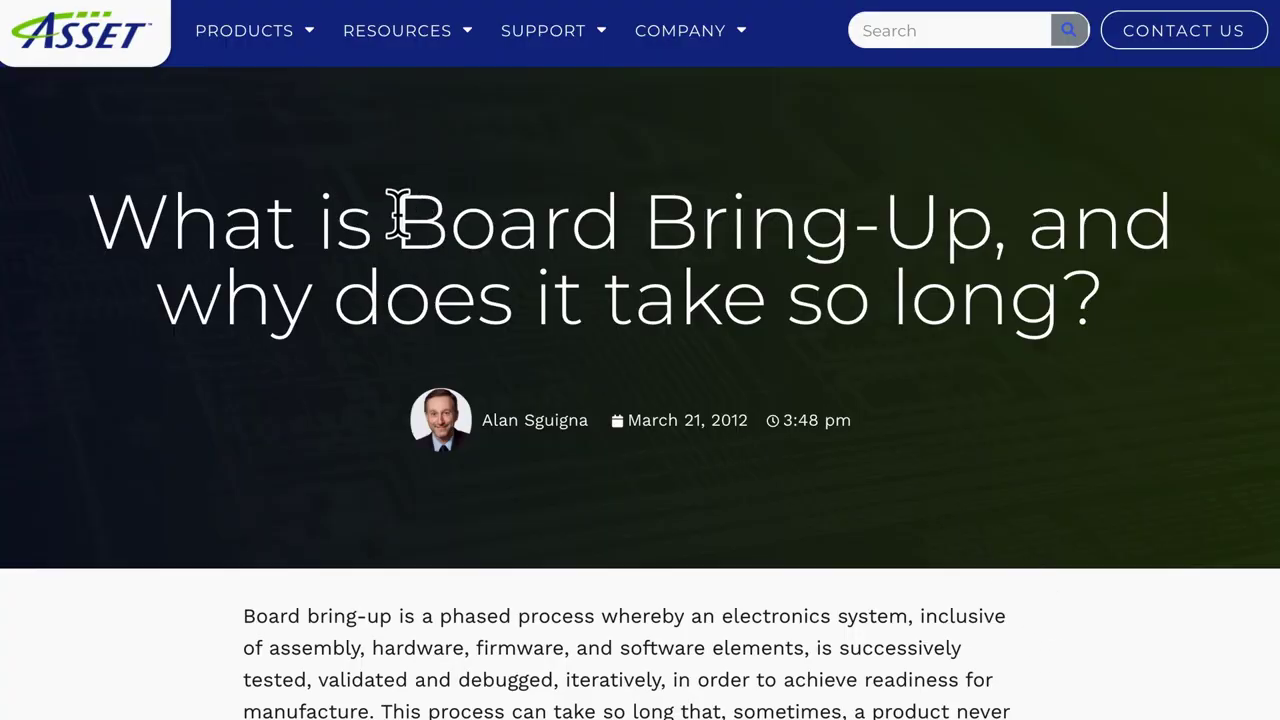
- Highlight key Board Bring-Up slide phrases, then toggle the extended X2 Gerber format on and off
drag(584, 207, 932, 207)
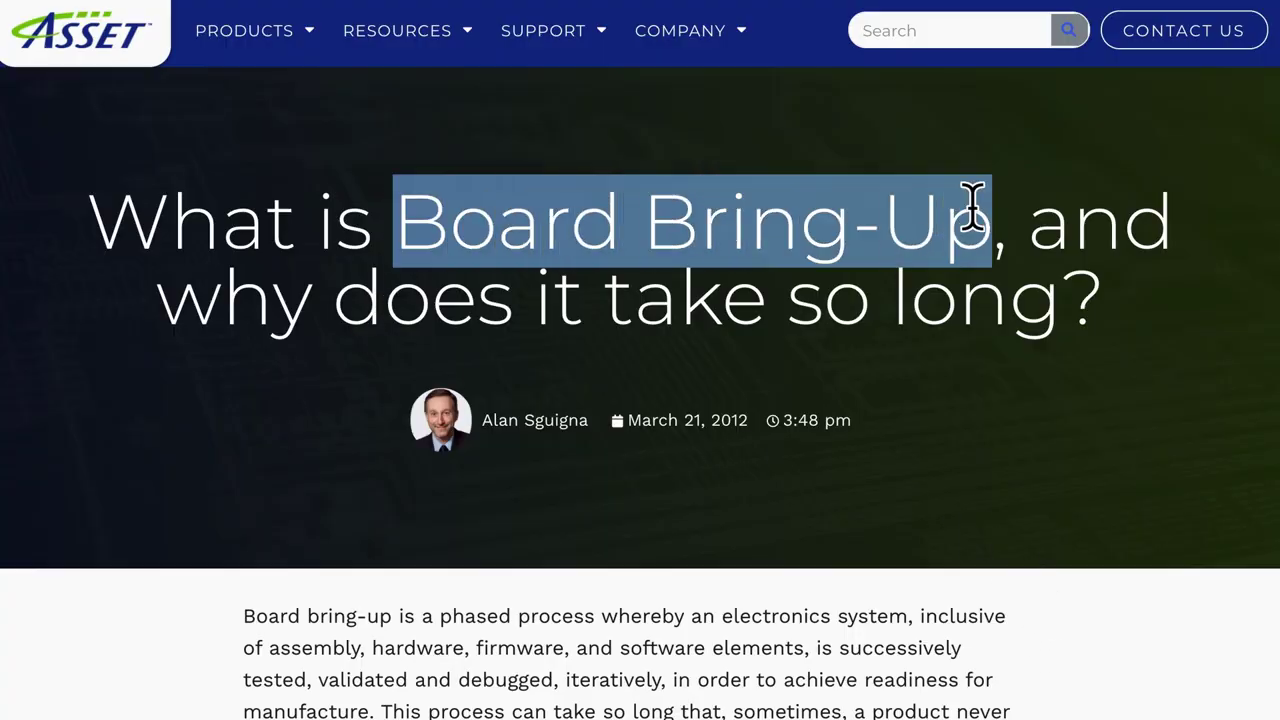
drag(441, 616, 876, 607)
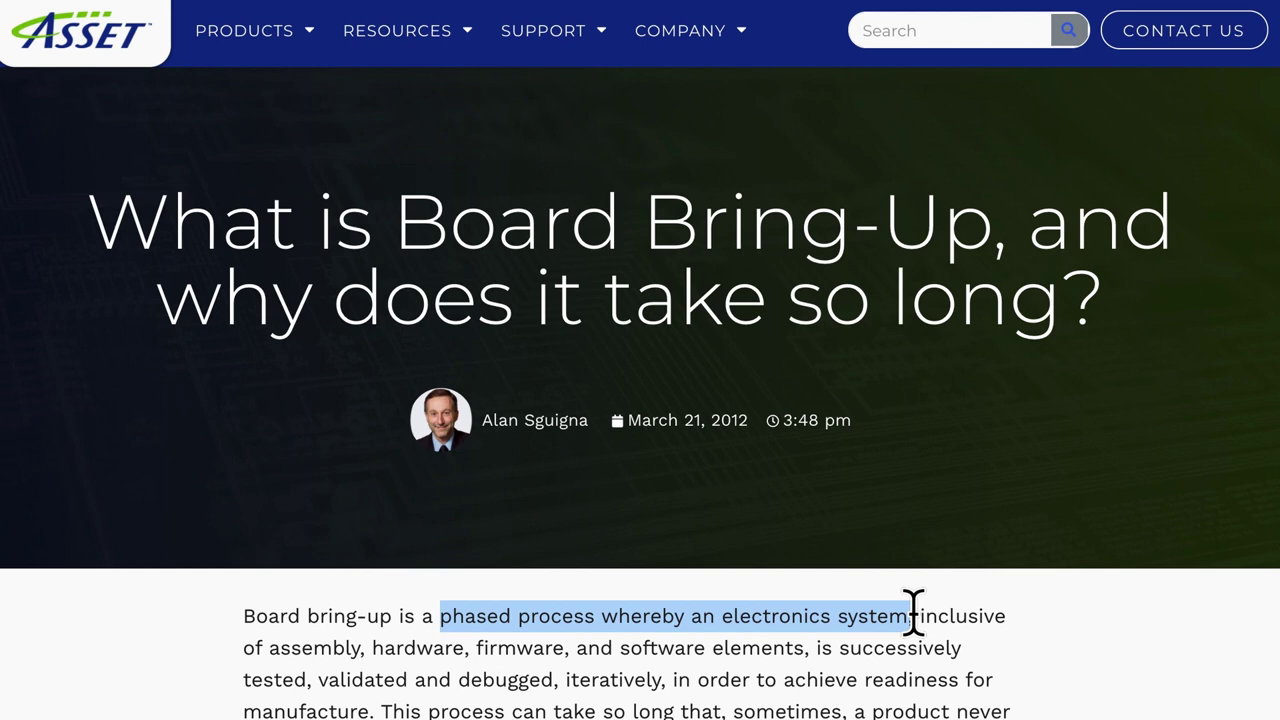
click(1082, 515)
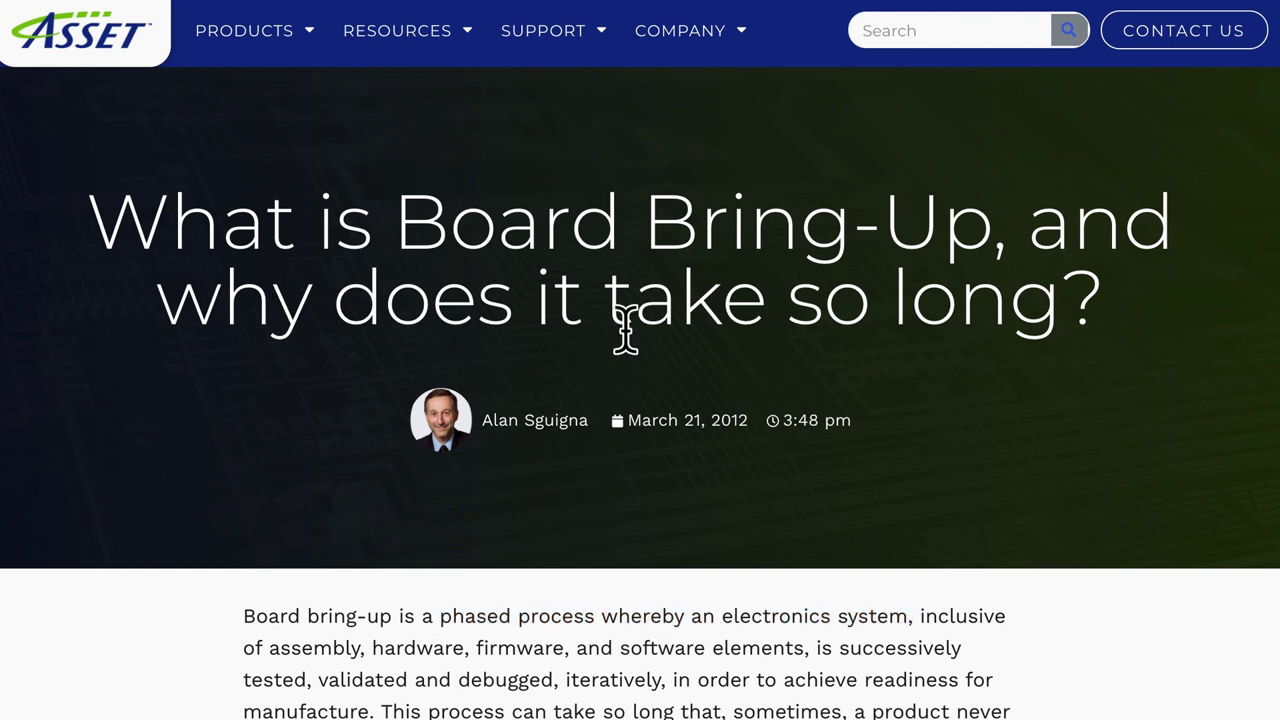
drag(885, 303, 1035, 303)
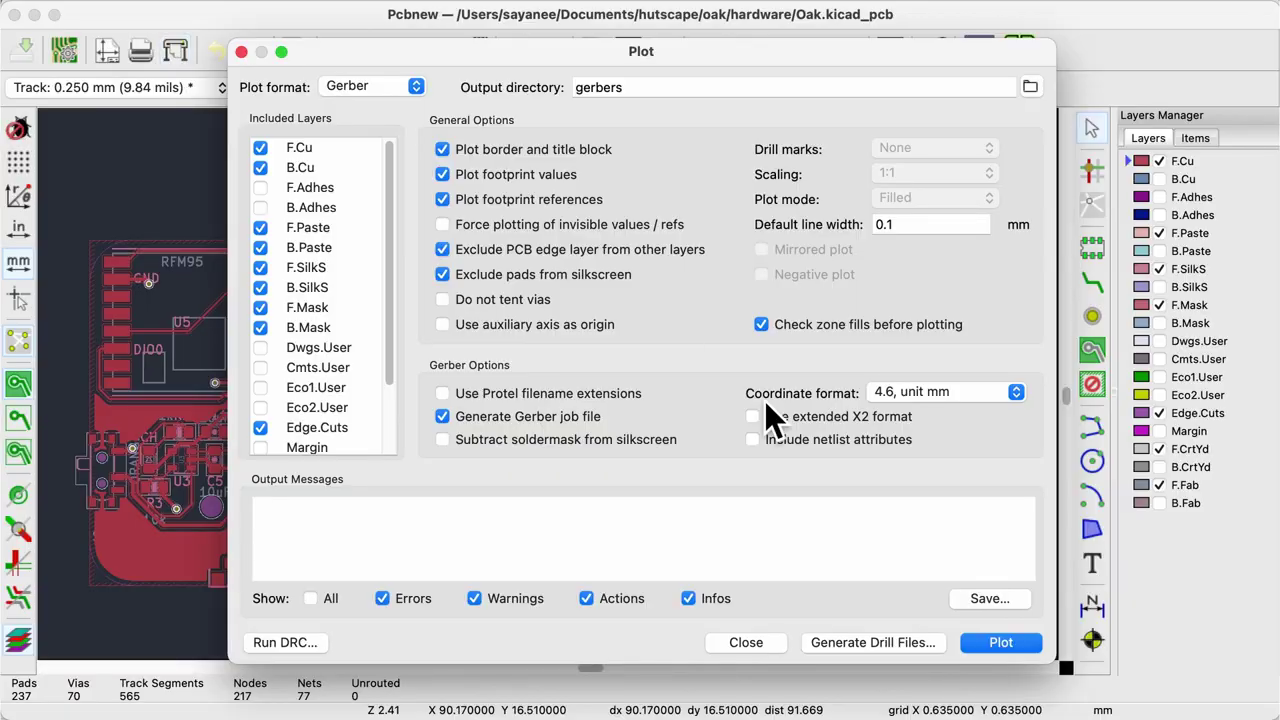
click(760, 420)
click(758, 420)
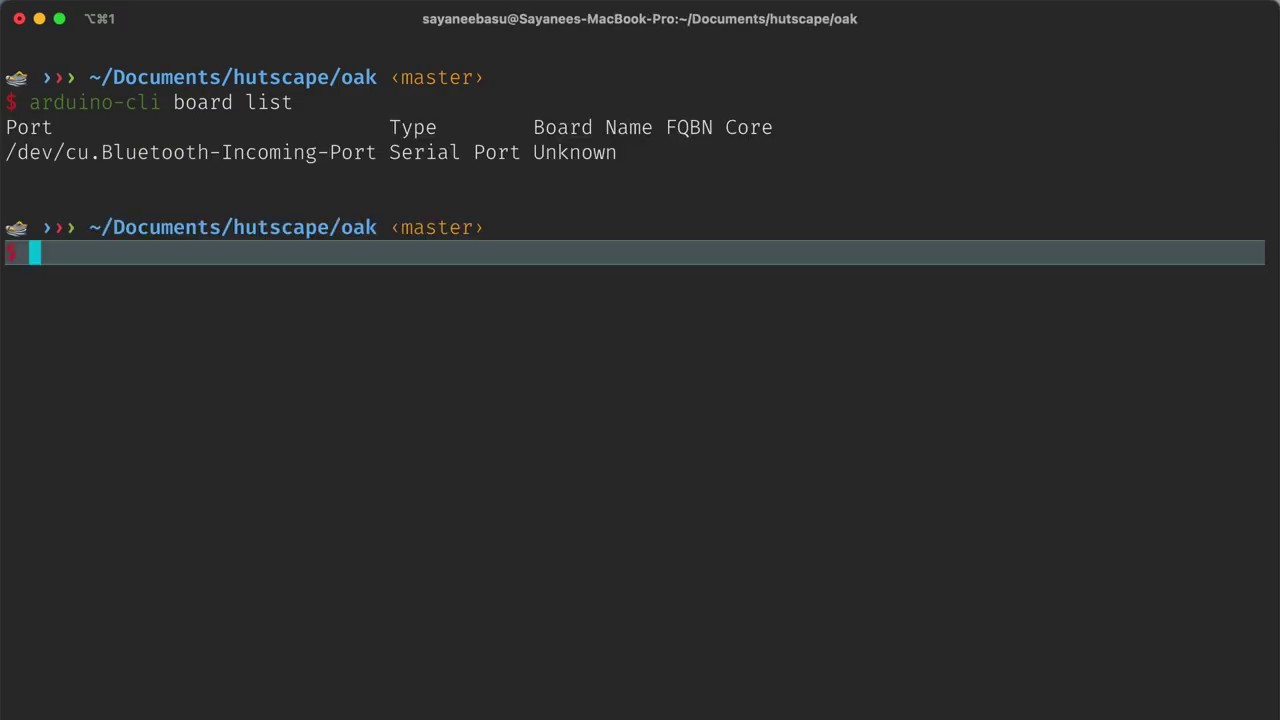
- Rerun the previous arduino-cli board list command with the Oak plugged in
key(Up)
key(Return)
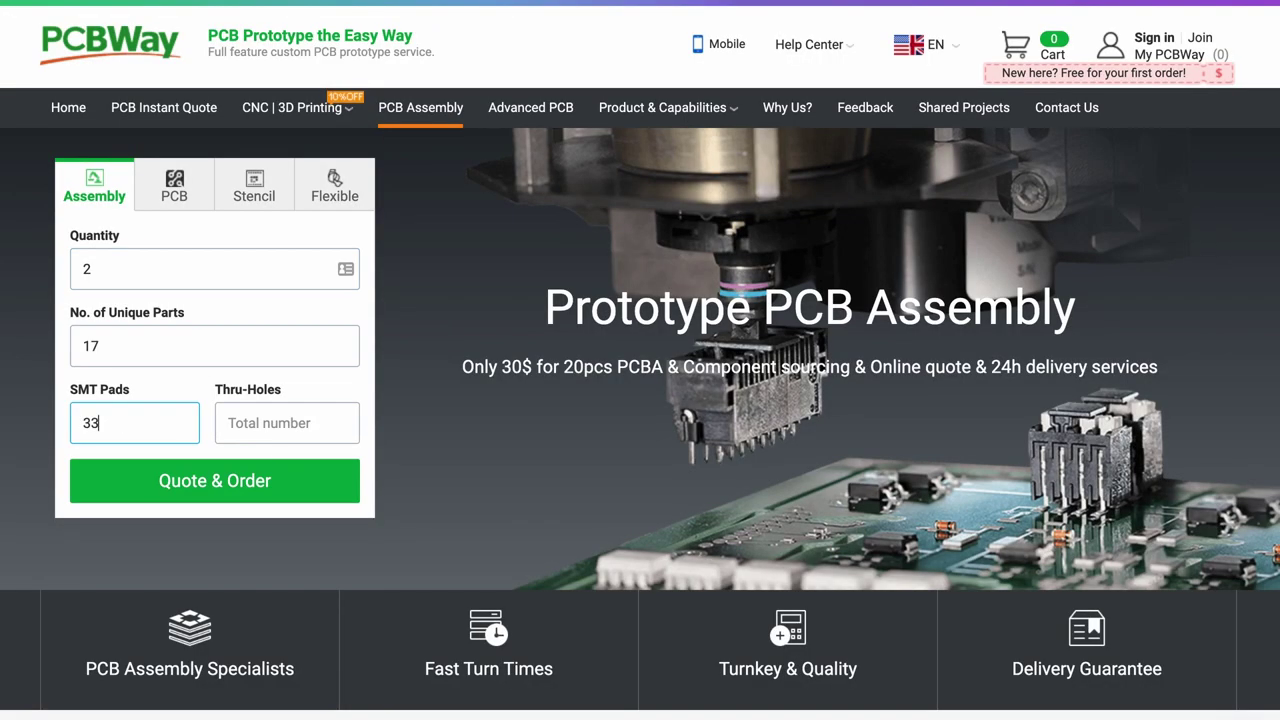
- Enter 8 as the thru-holes count and request the assembly quote
key(Tab)
text(8)
click(280, 484)
- Enter 1 BGA/QFP part and 0 through-hole parts, then calculate the assembly price
click(277, 570)
text(1)
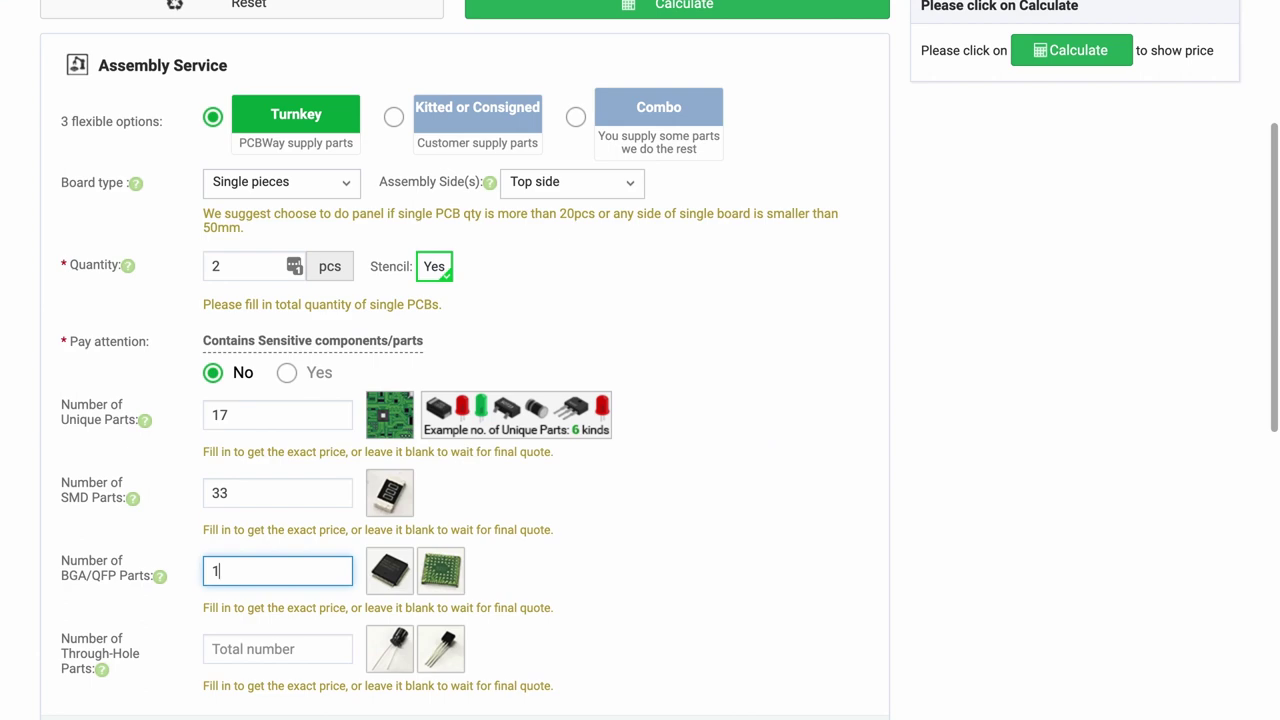
scroll(286, 691, down, 2)
click(254, 440)
text(0)
click(1086, 65)
scroll(858, 373, up, 2)
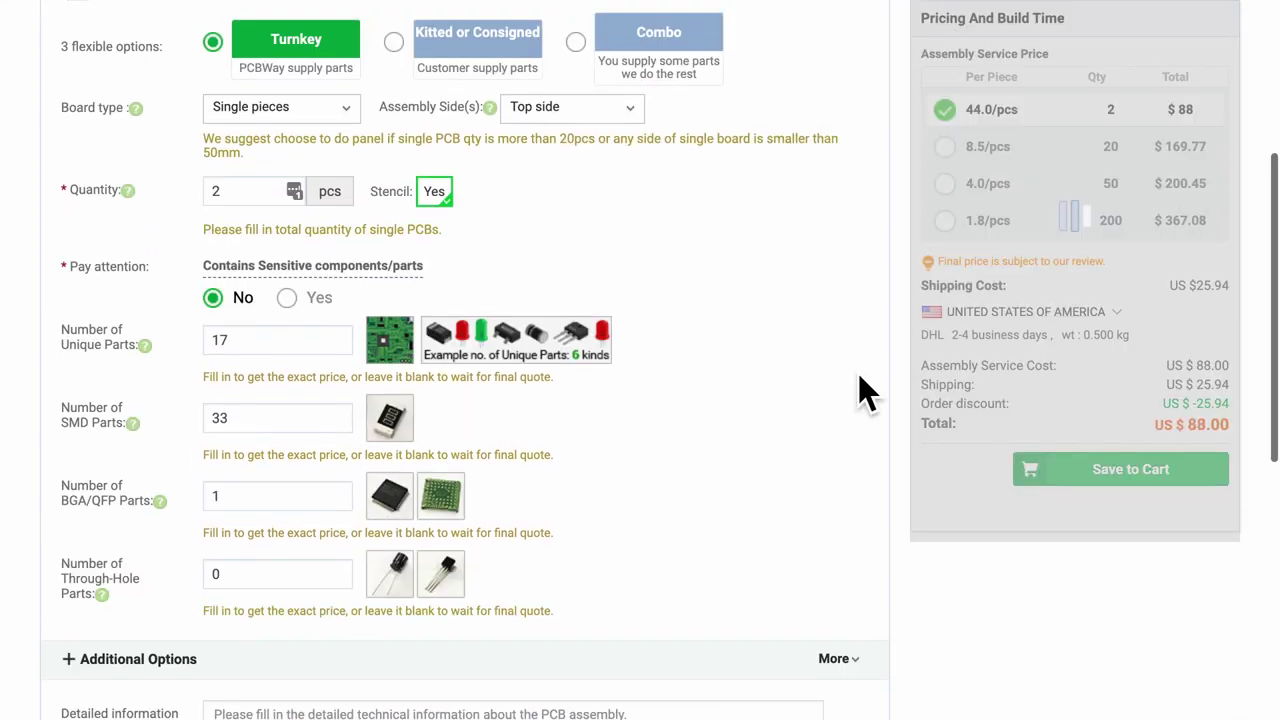
scroll(858, 373, up, 2)
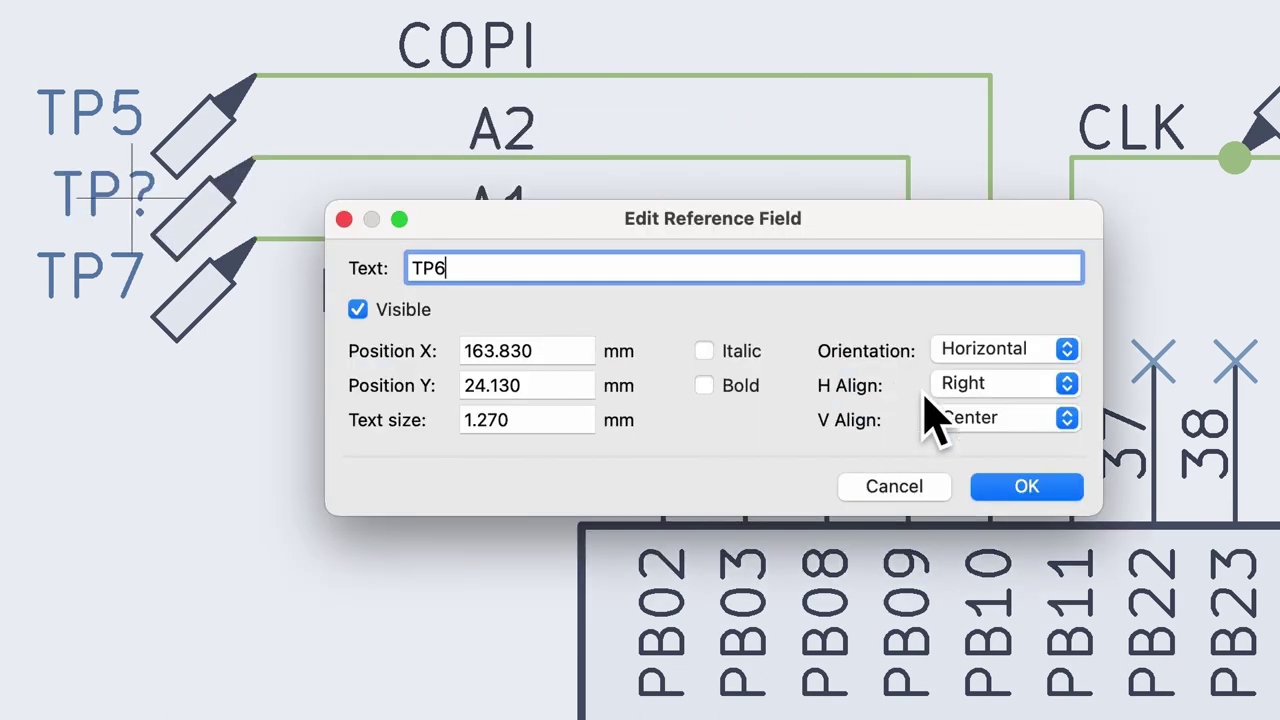
- Confirm TP6 as the test point reference and select the A2 pad in Pcbnew
click(1030, 487)
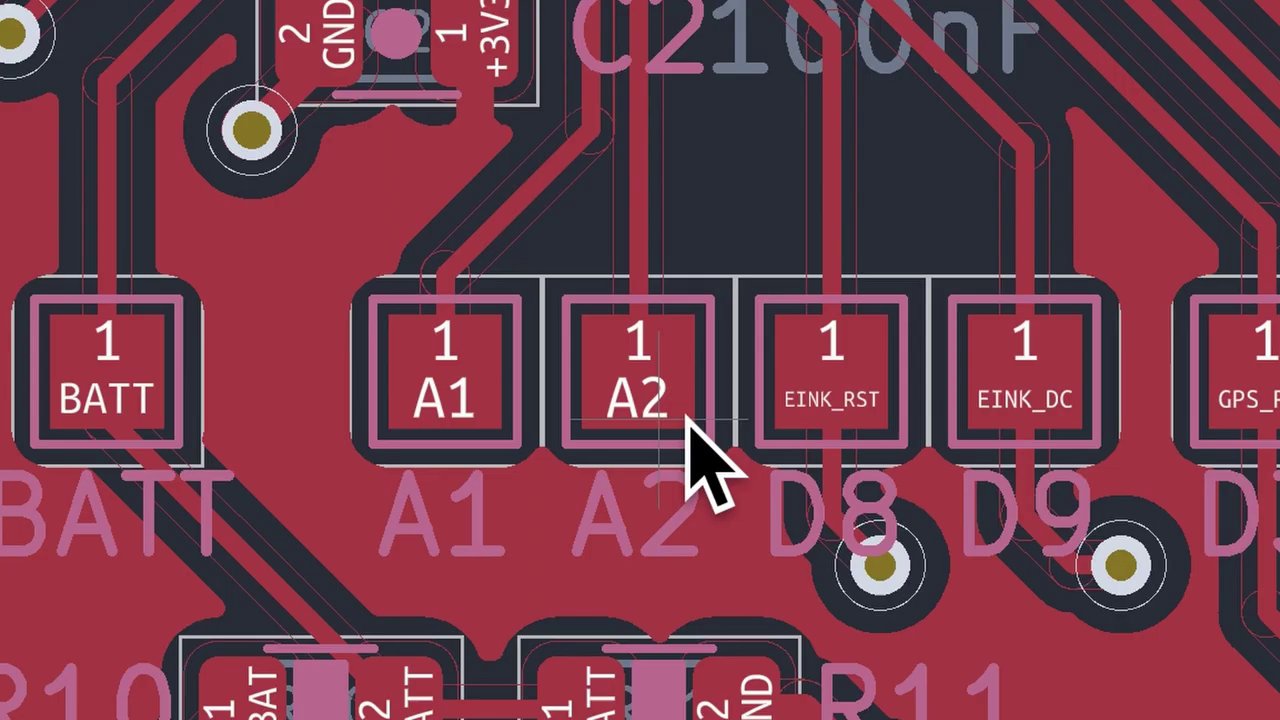
click(686, 414)
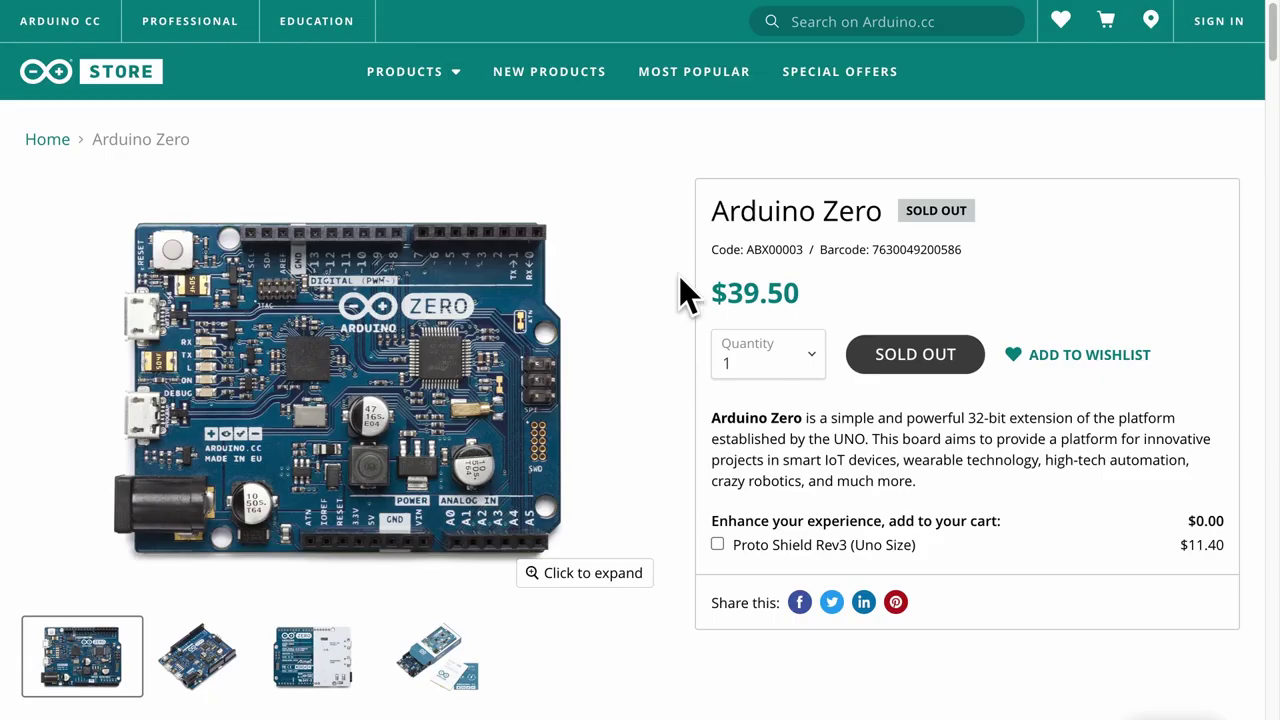
- Select the Arduino Zero product name and switch to the ArduinoCore-samd repository tab
triple_click(774, 206)
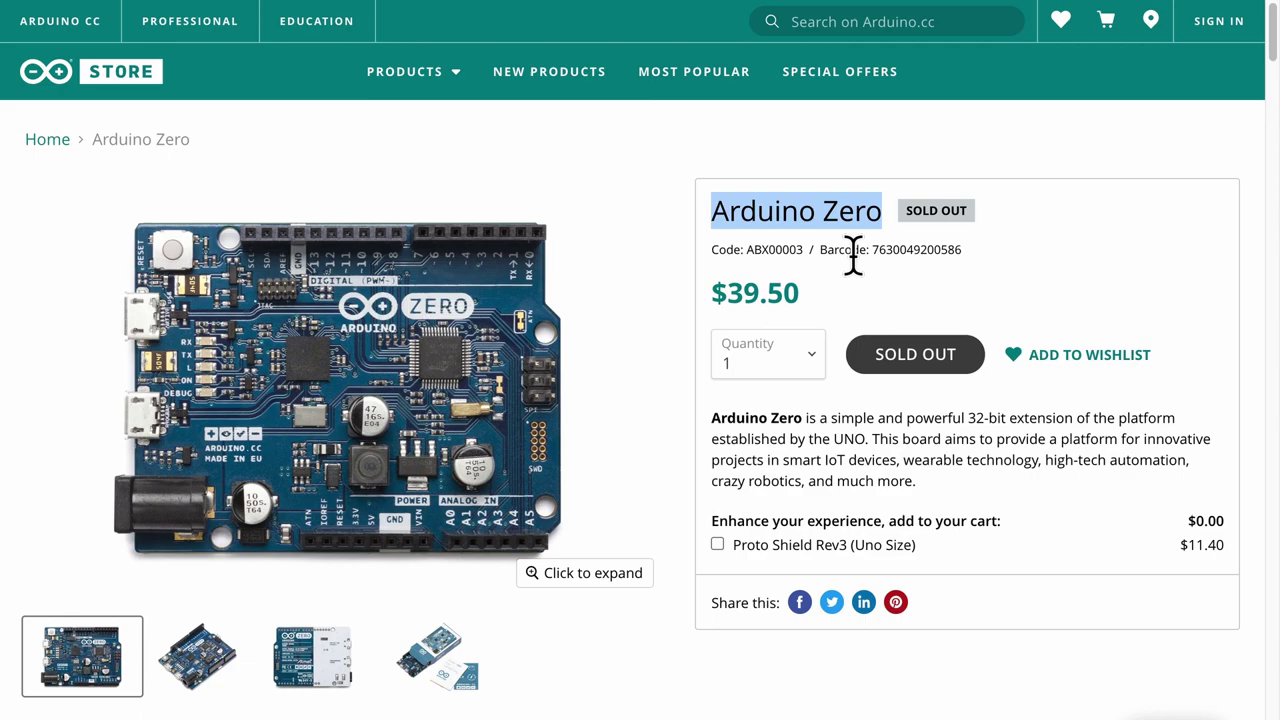
key(ctrl+Tab)
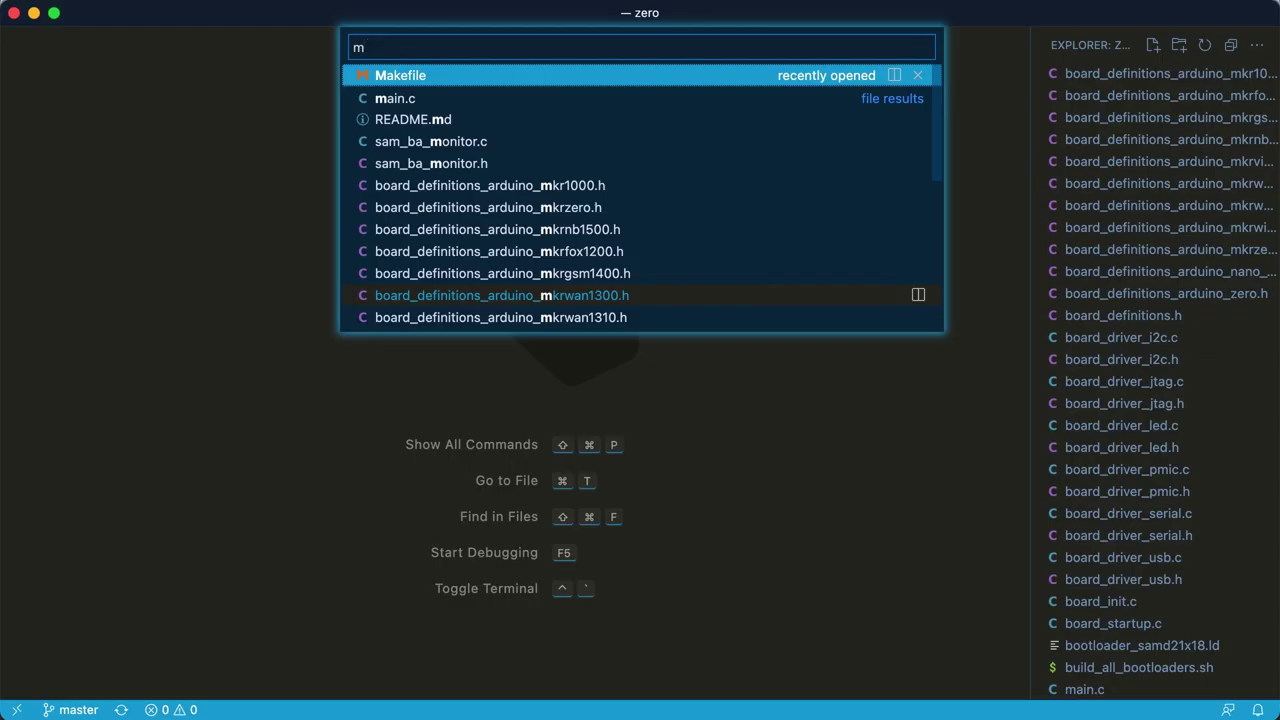
- Open the bootloader Makefile and place the cursor at the end of the CFLAGS_EXTRA line
text(a)
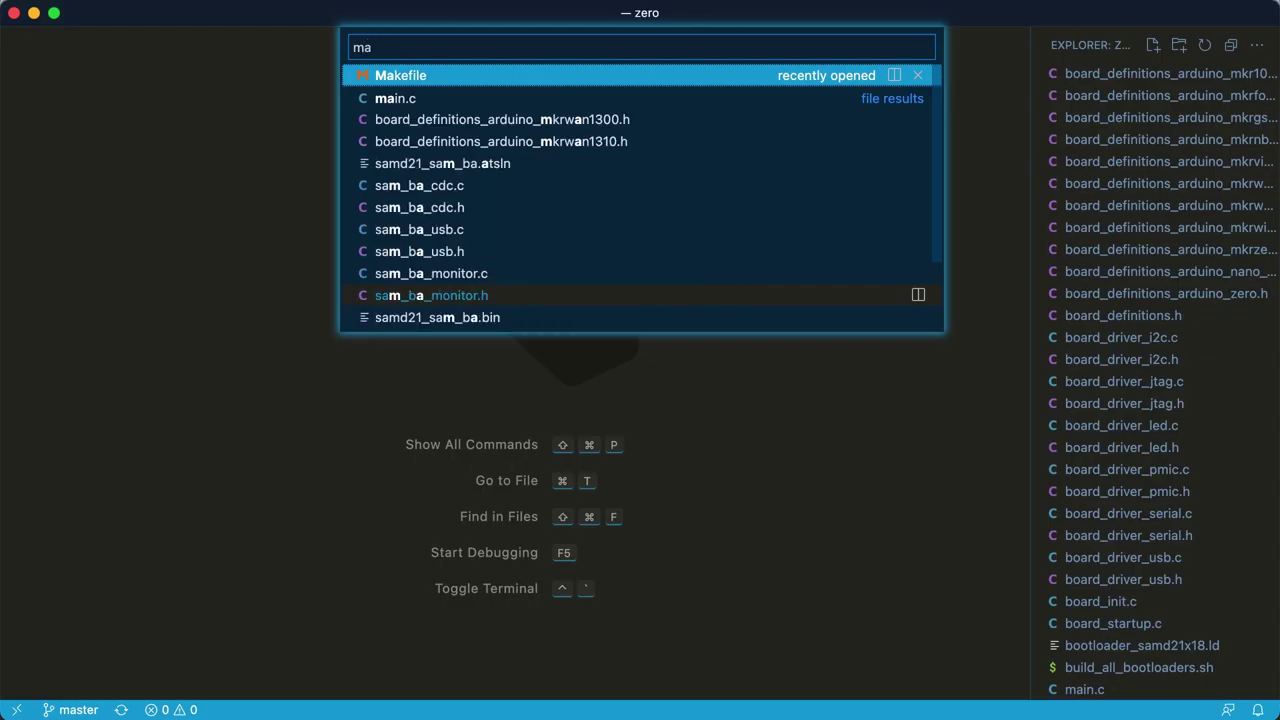
key(Return)
scroll(375, 345, down, 15)
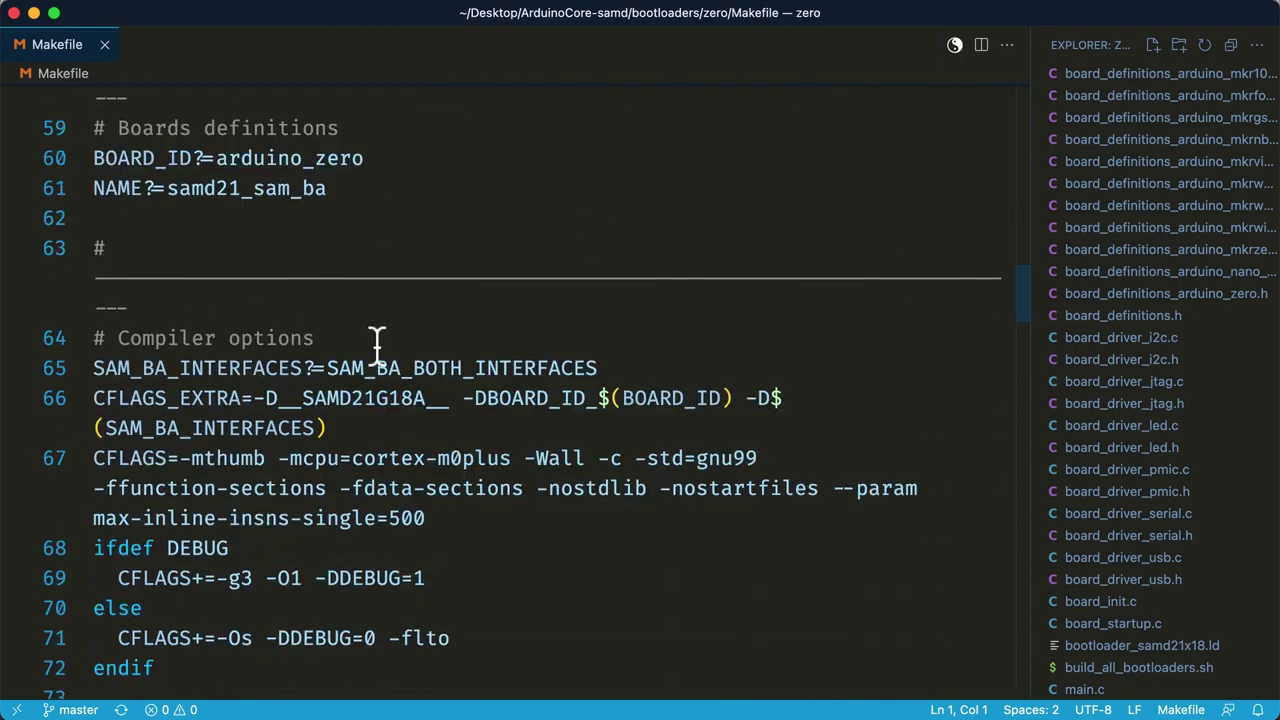
scroll(375, 345, up, 2)
scroll(375, 345, down, 2)
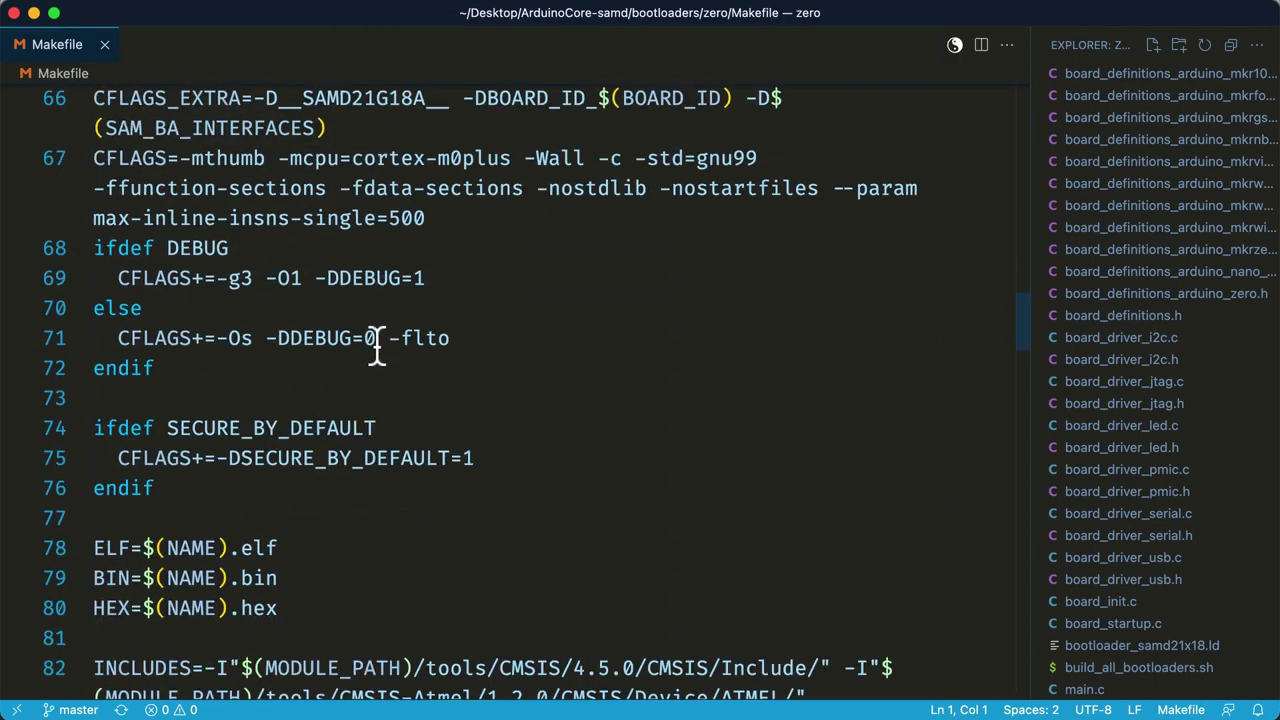
click(400, 128)
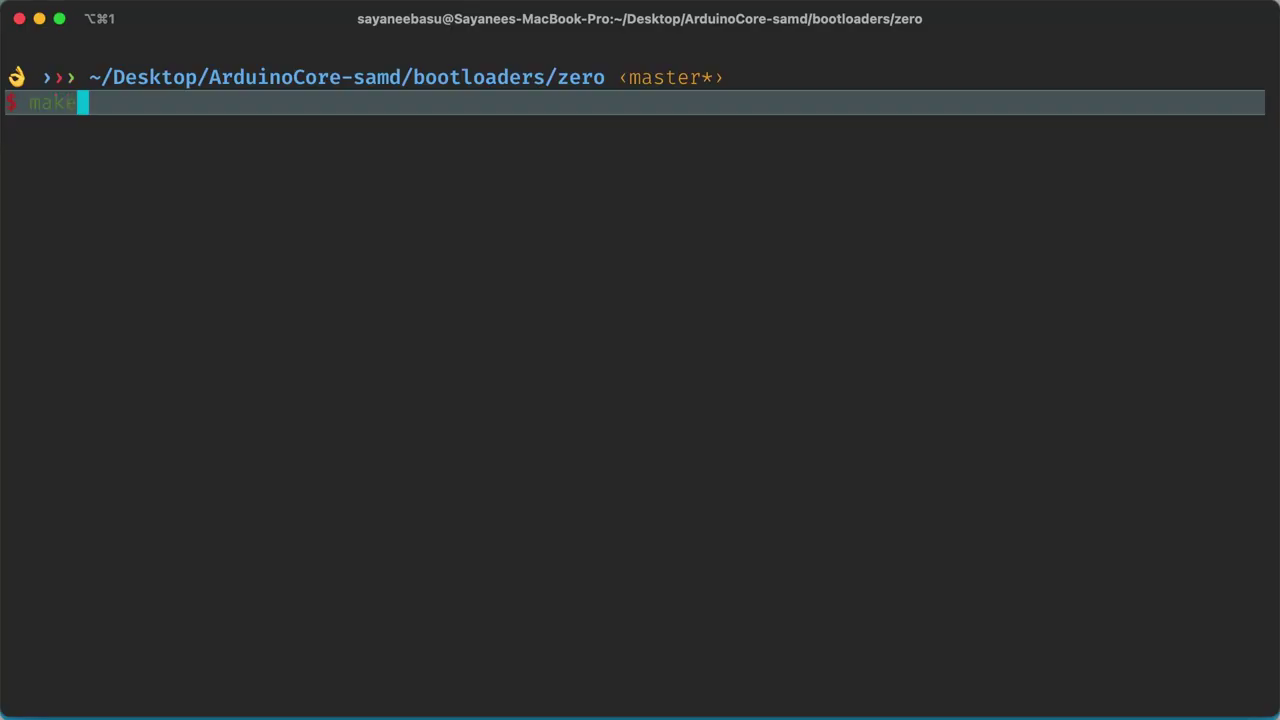
- Run make to build the bootloader and select the samd21_sam_ba.bin line in the output
key(Return)
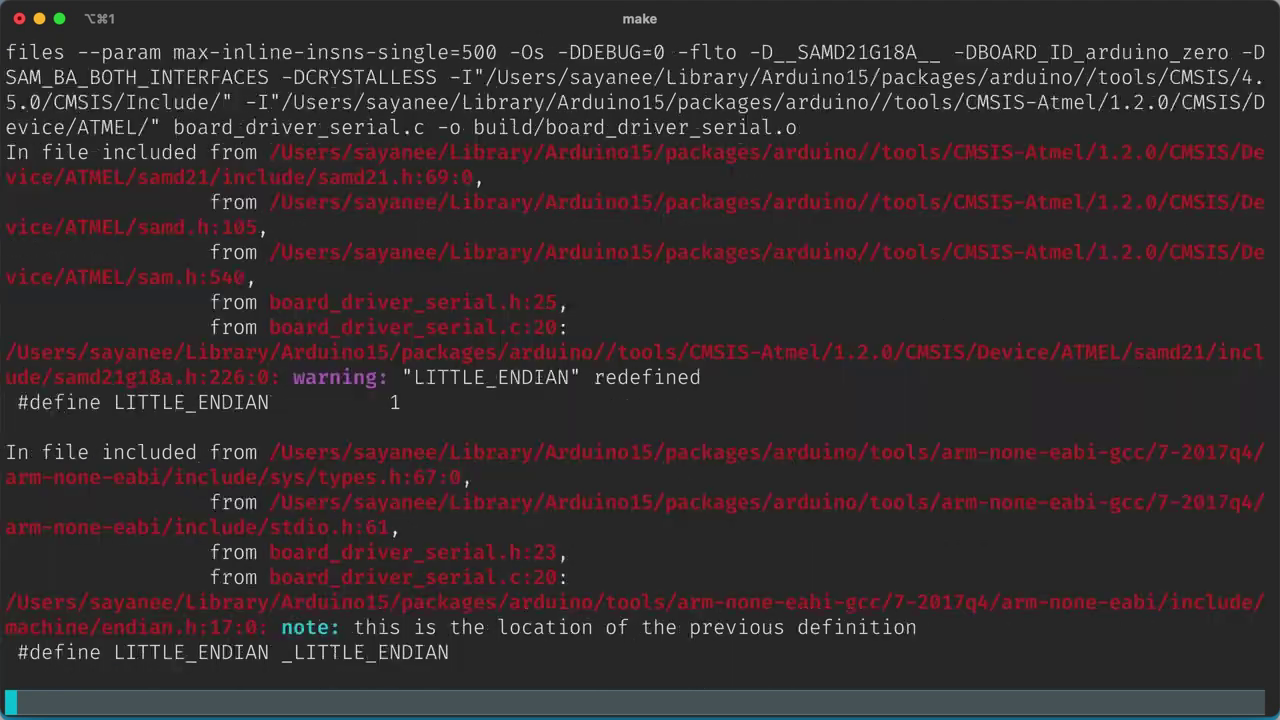
double_click(338, 303)
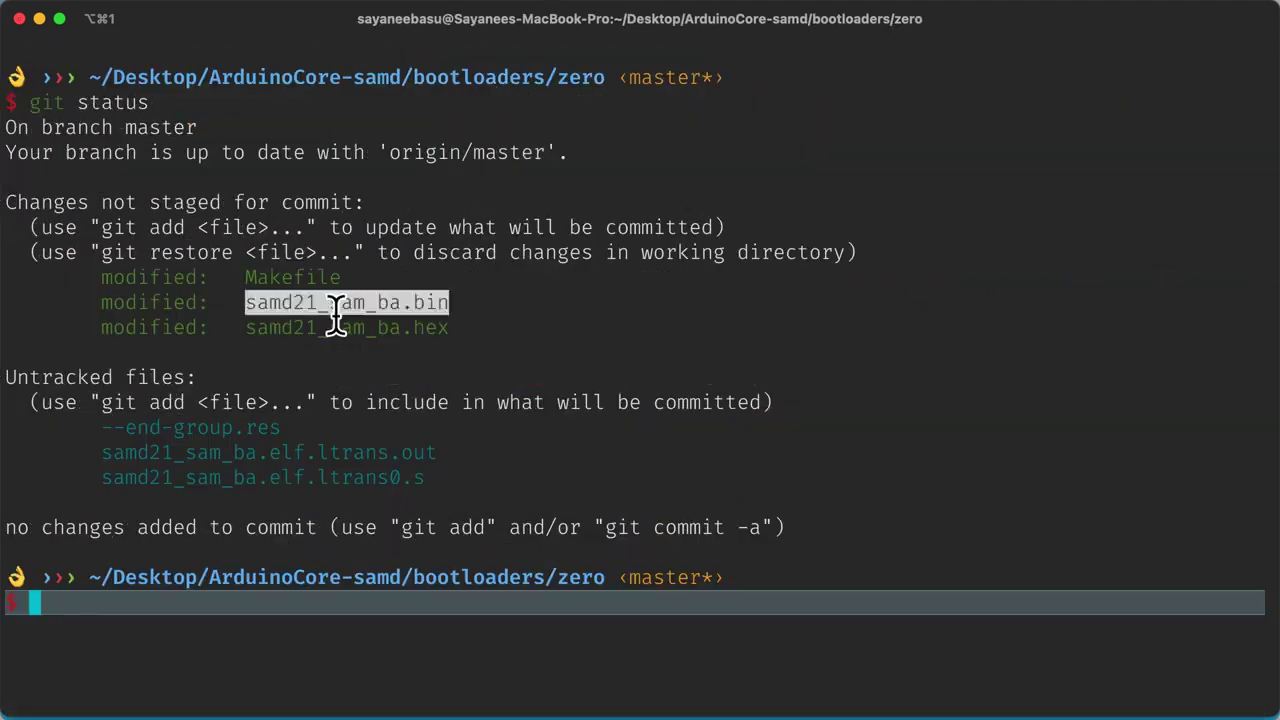
triple_click(356, 305)
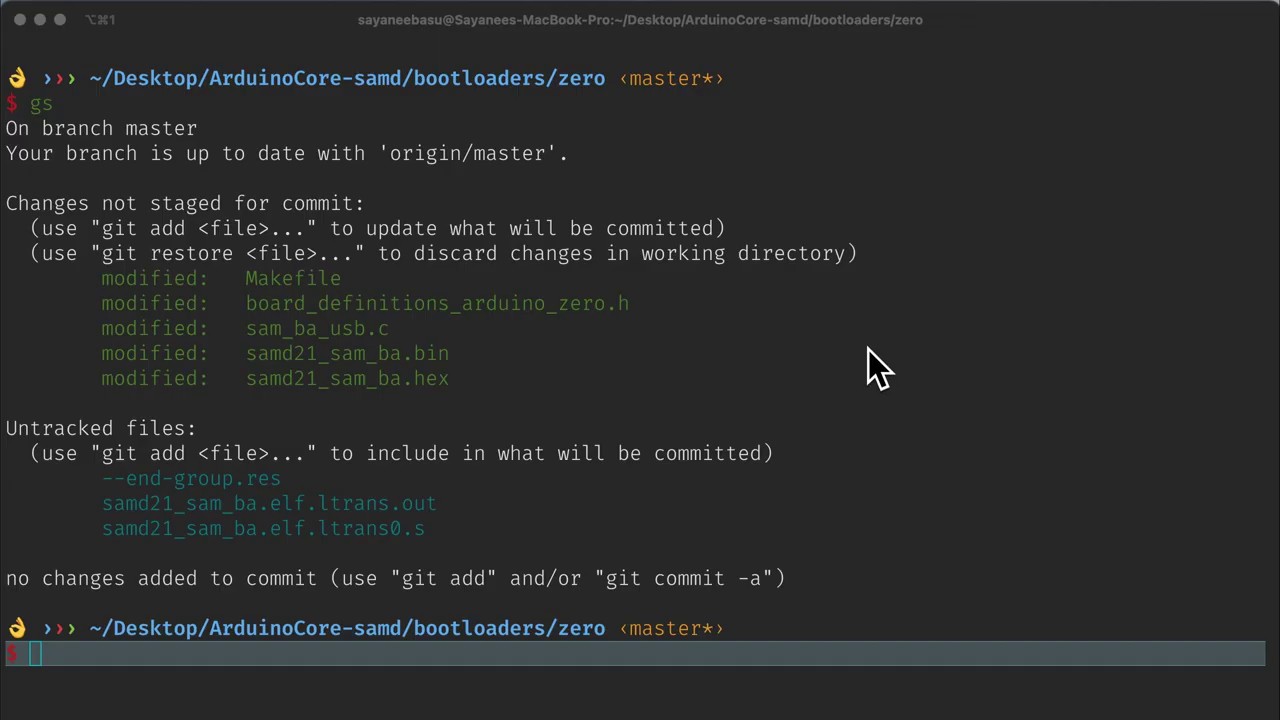
- Dismiss the info message and program samd21_sam_ba.bin, retrying until the log shows Downloading... Done
click(886, 385)
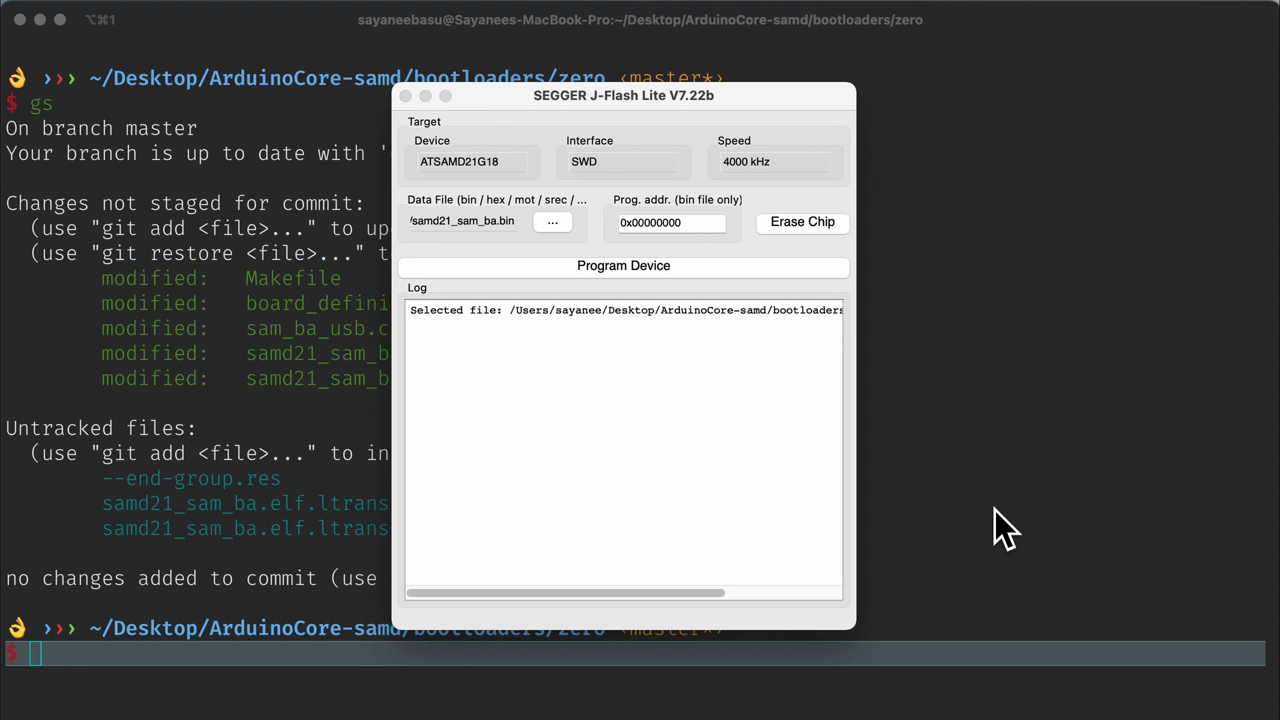
click(618, 266)
click(618, 266)
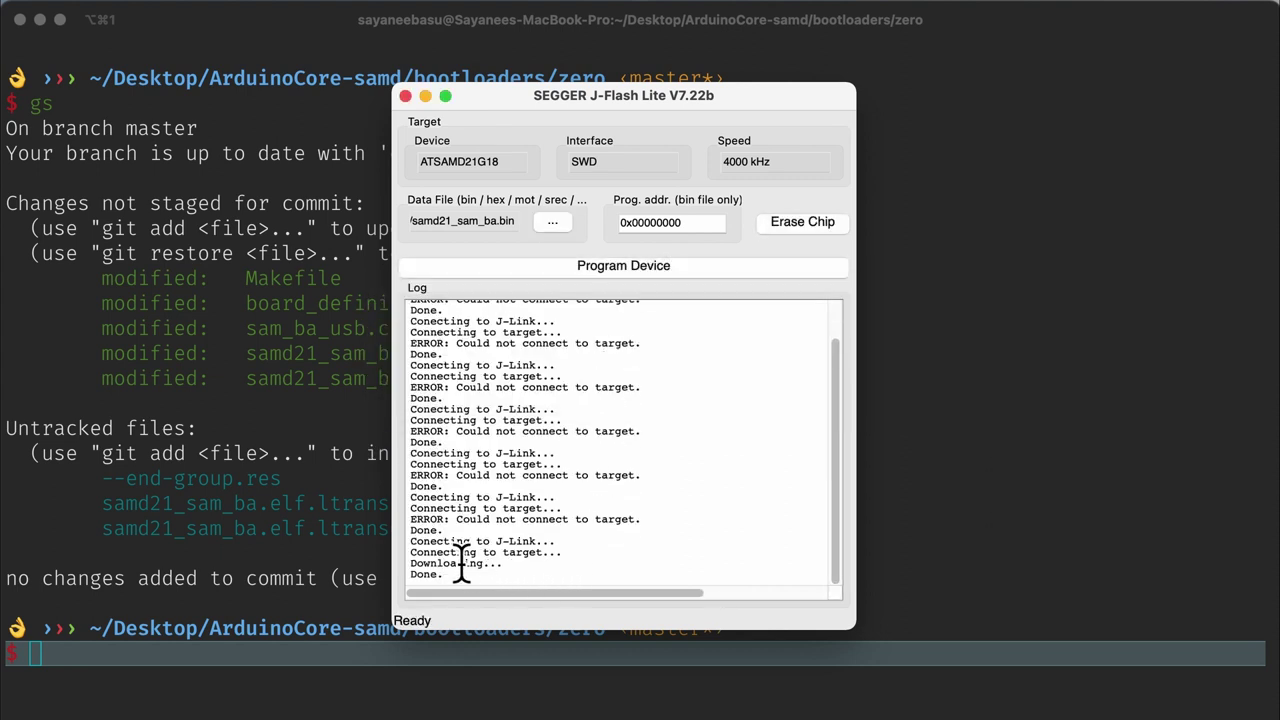
drag(412, 545, 450, 572)
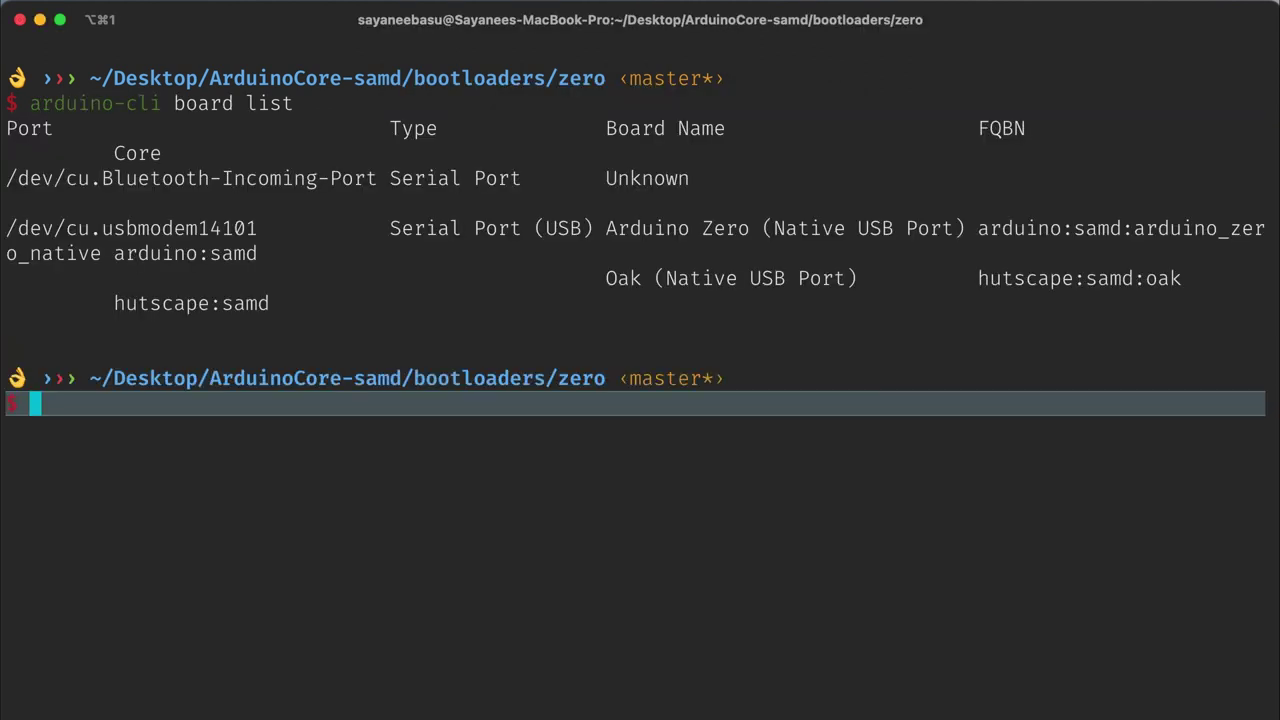
- Highlight the detected Arduino Zero board name in the board list output
drag(670, 243, 936, 242)
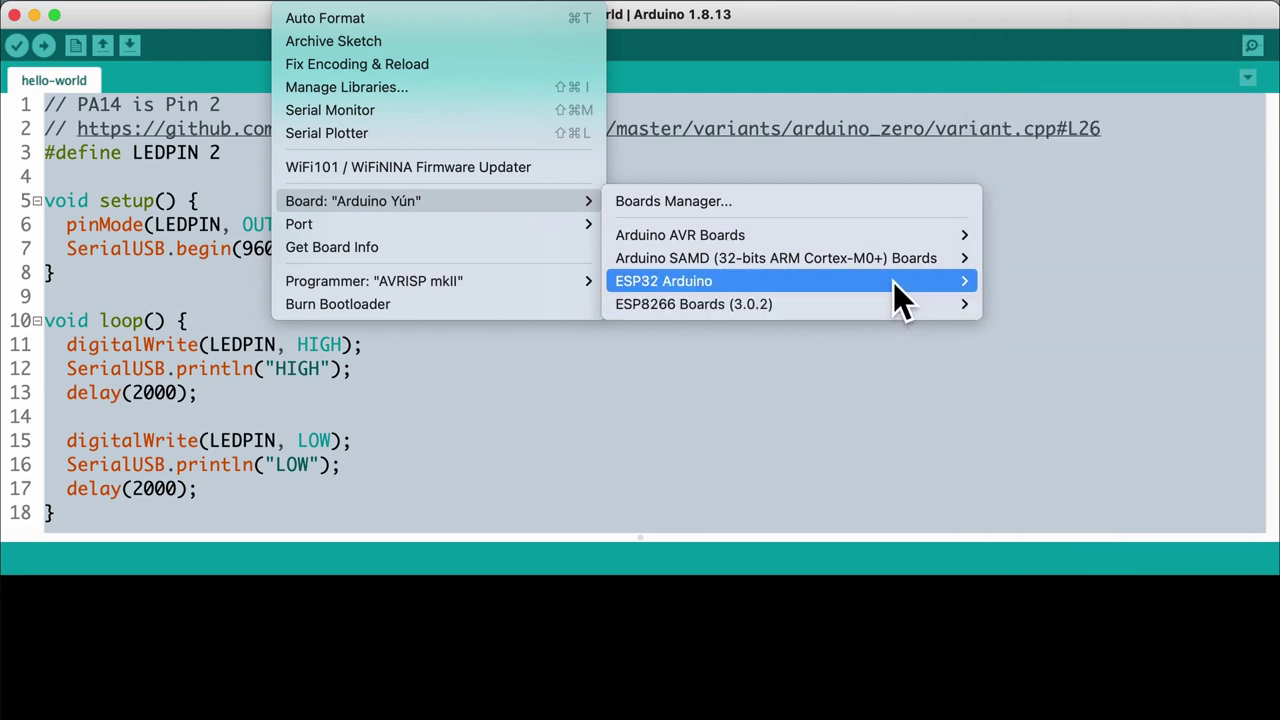
mouse_move(895, 272)
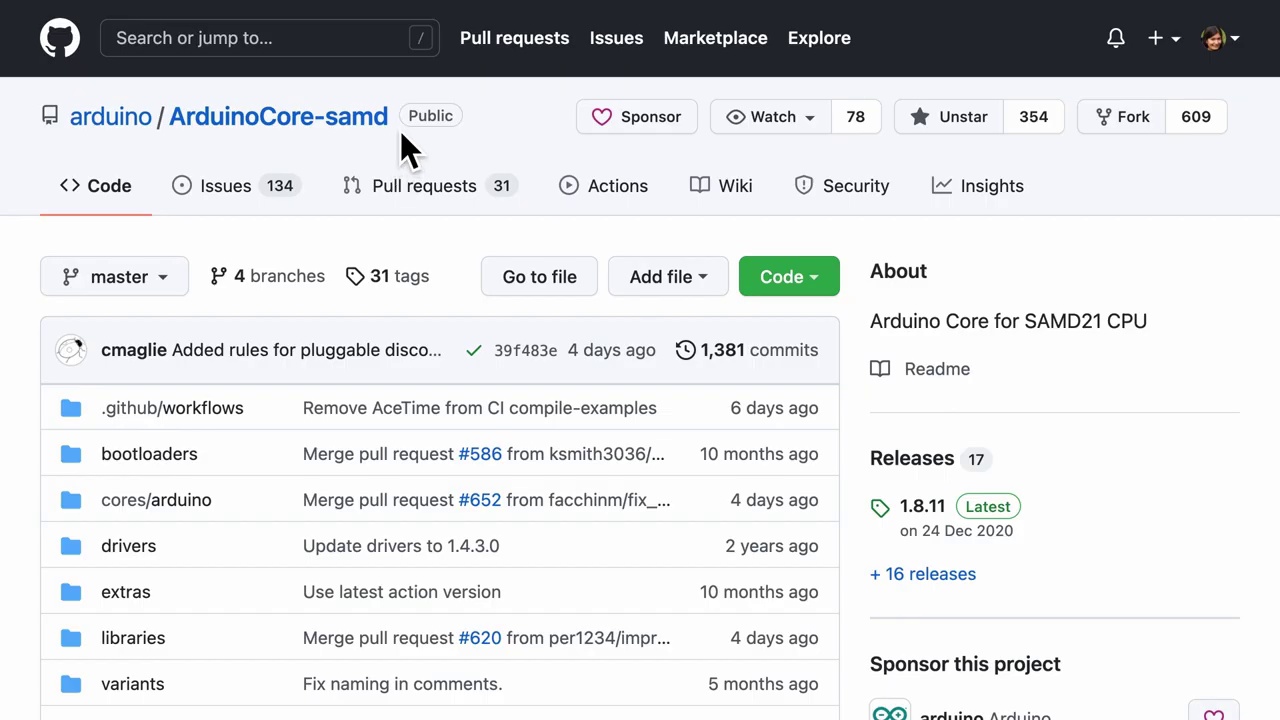
- Highlight the ArduinoCore-samd repository name and the hutscape fork's 'forked from' line
drag(400, 135, 212, 138)
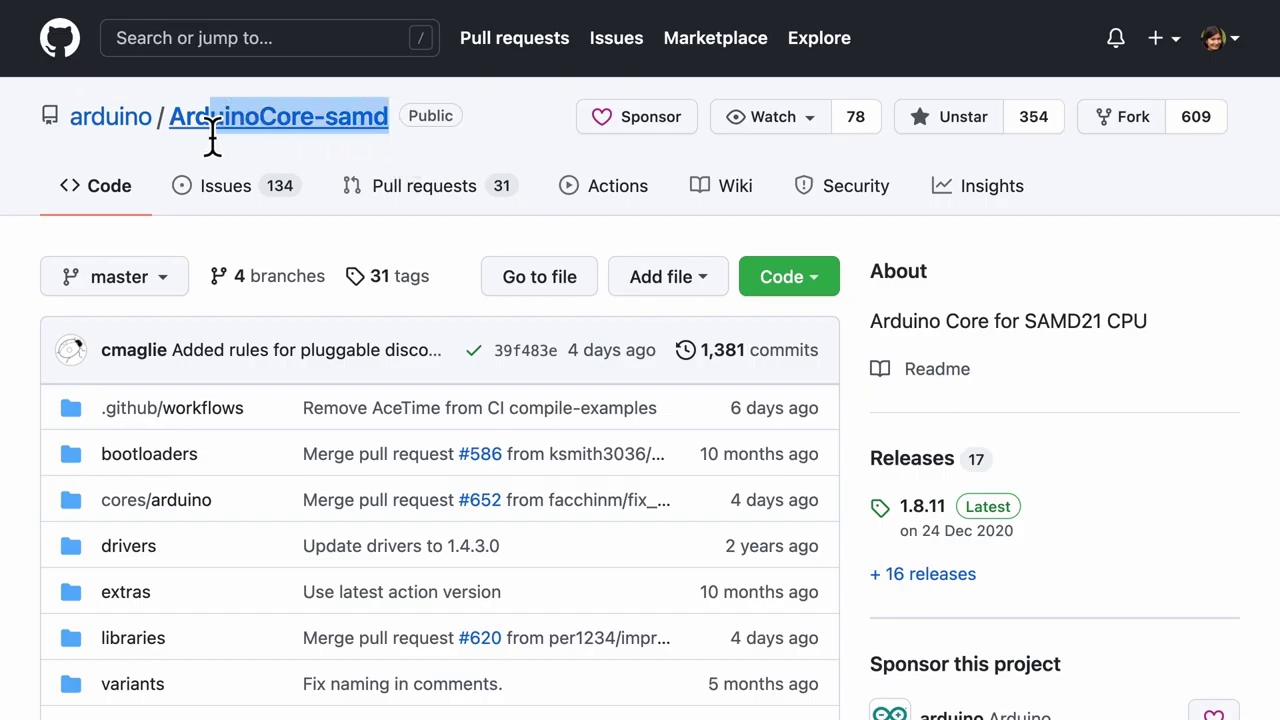
click(561, 137)
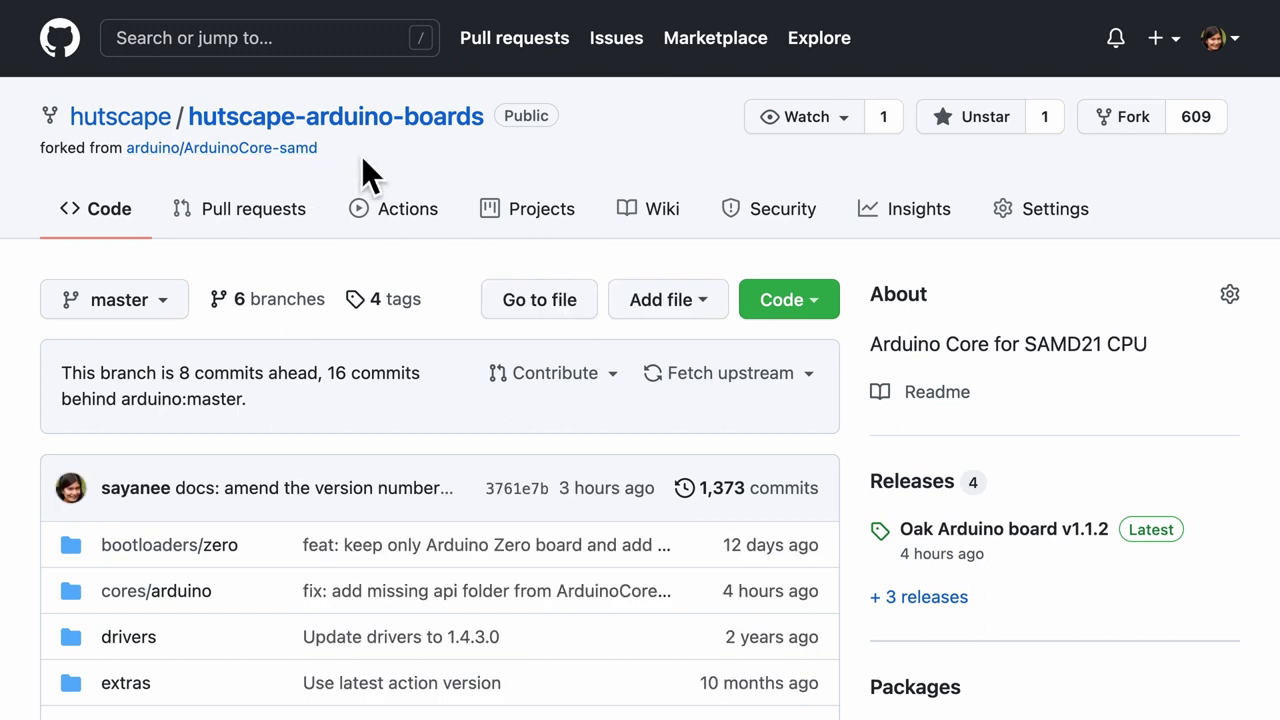
drag(363, 163, 46, 155)
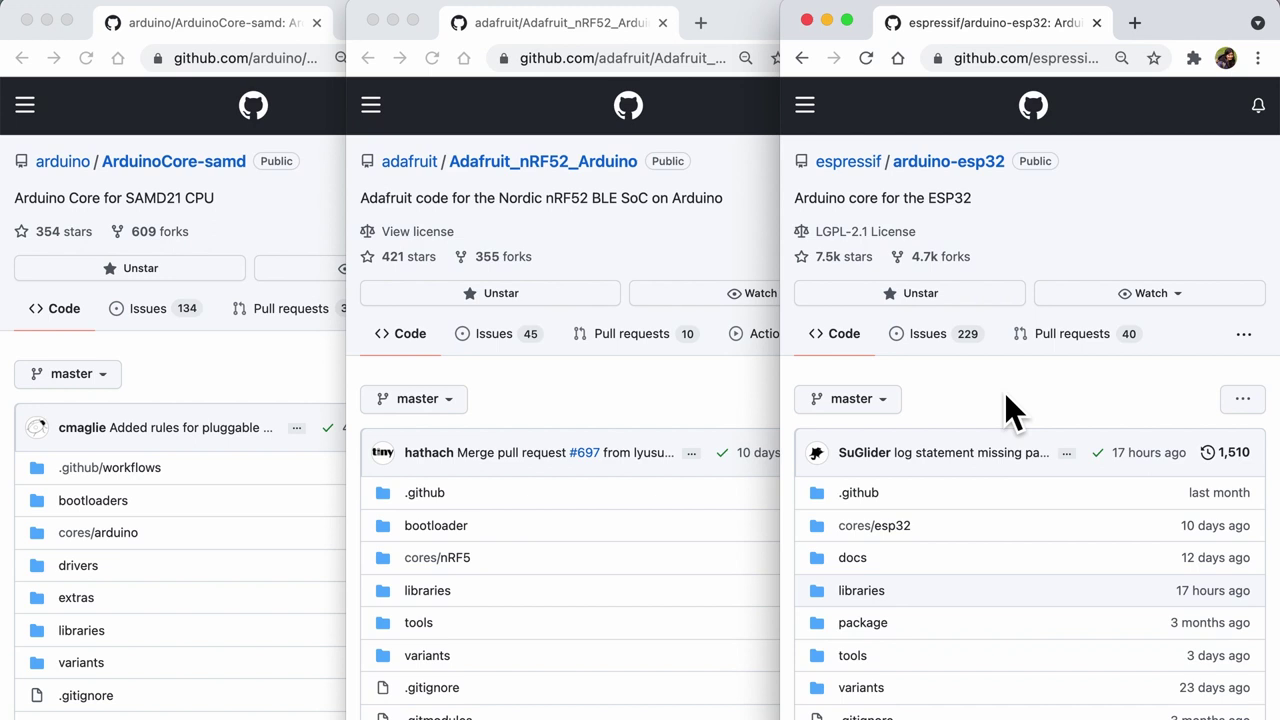
- Bring the Adafruit nRF52 and arduino-esp32 repository windows to the front for comparison
click(718, 396)
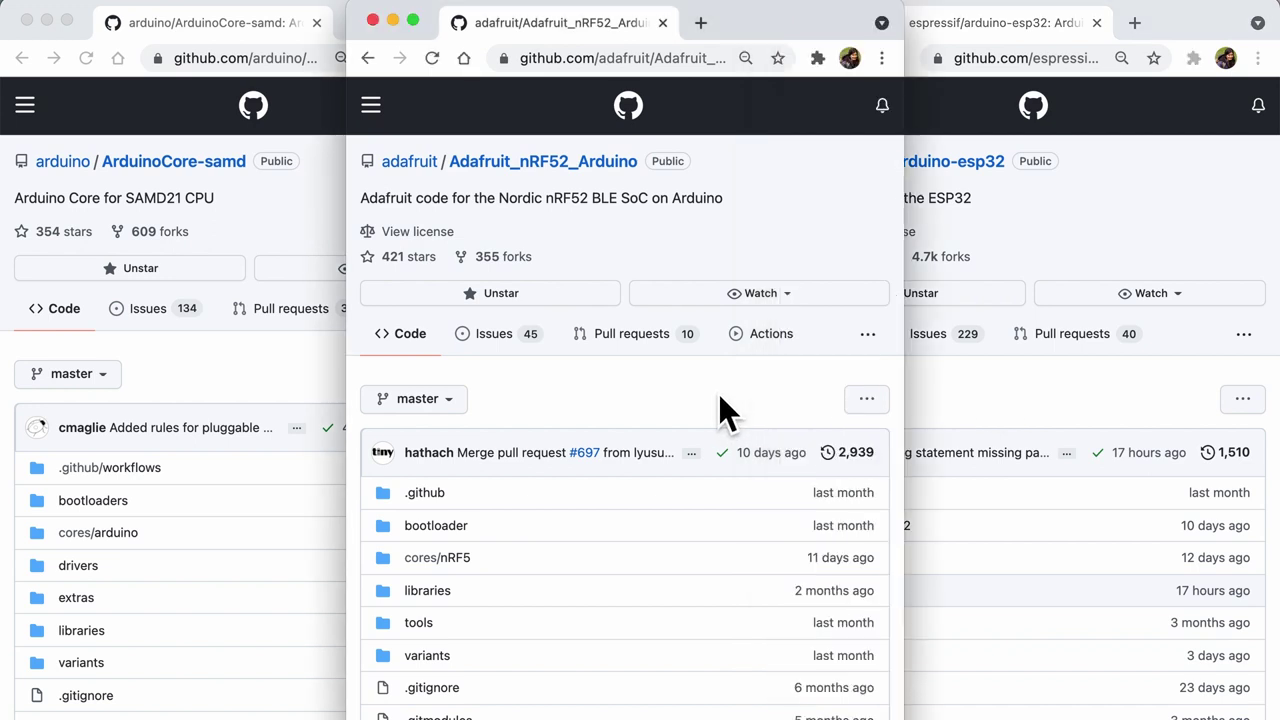
click(1012, 389)
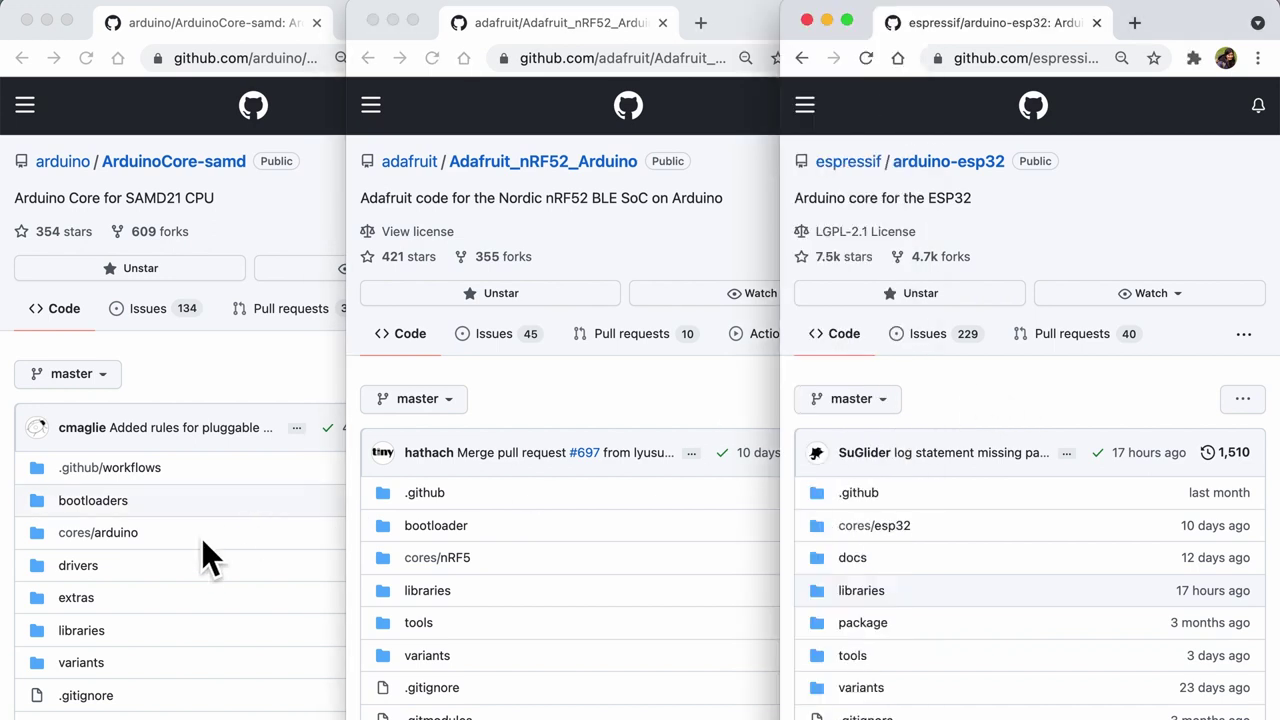
scroll(202, 540, down, 5)
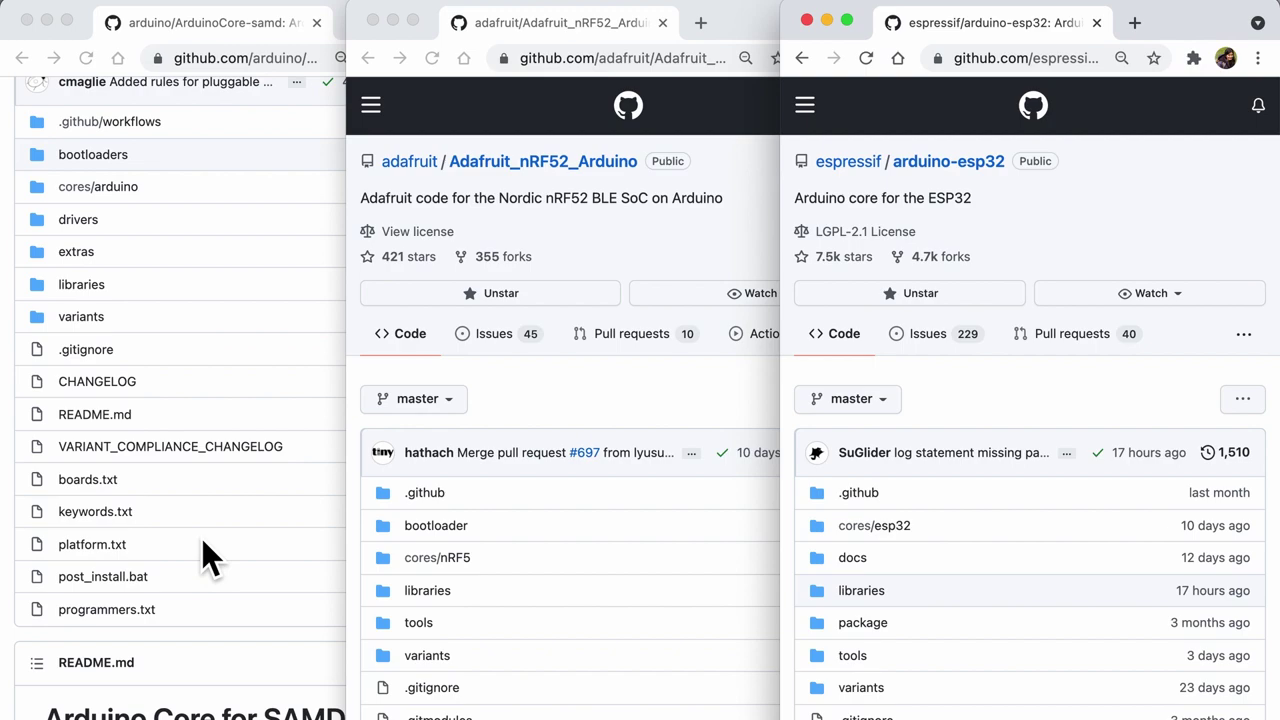
- Read the hardware folder structure in the Arduino CLI Platform specification page
scroll(202, 556, down, 2)
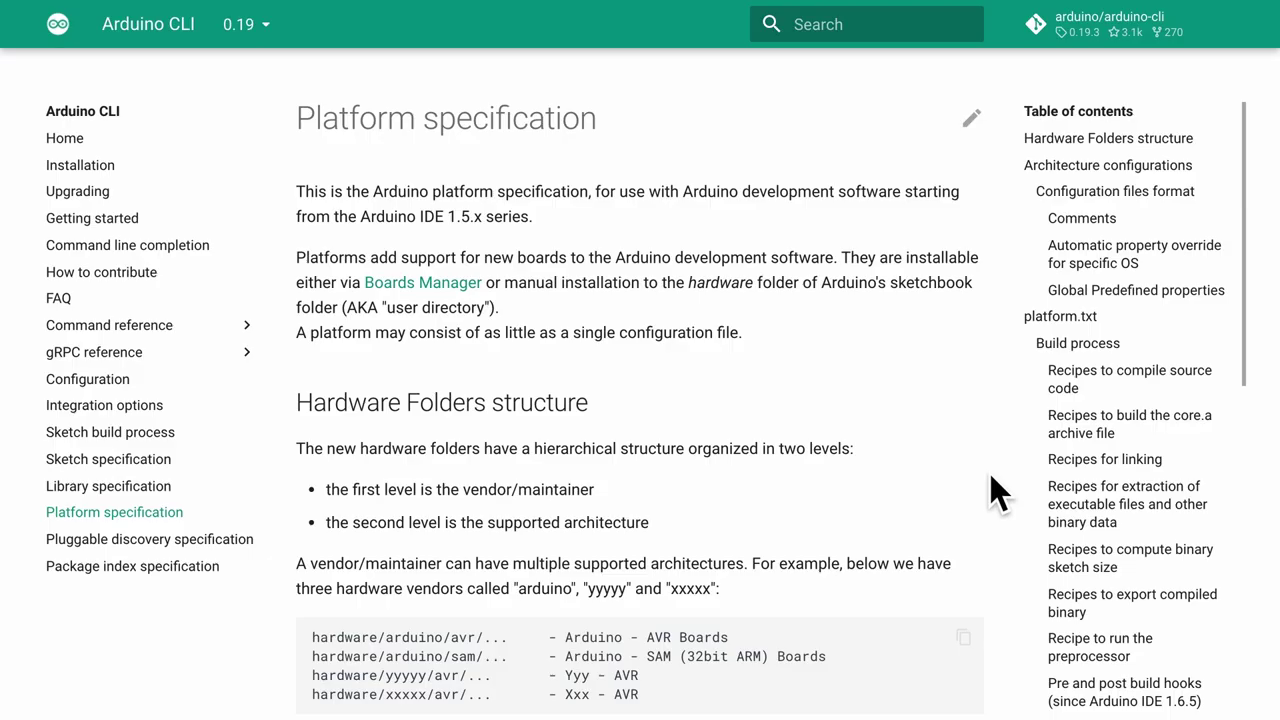
triple_click(566, 135)
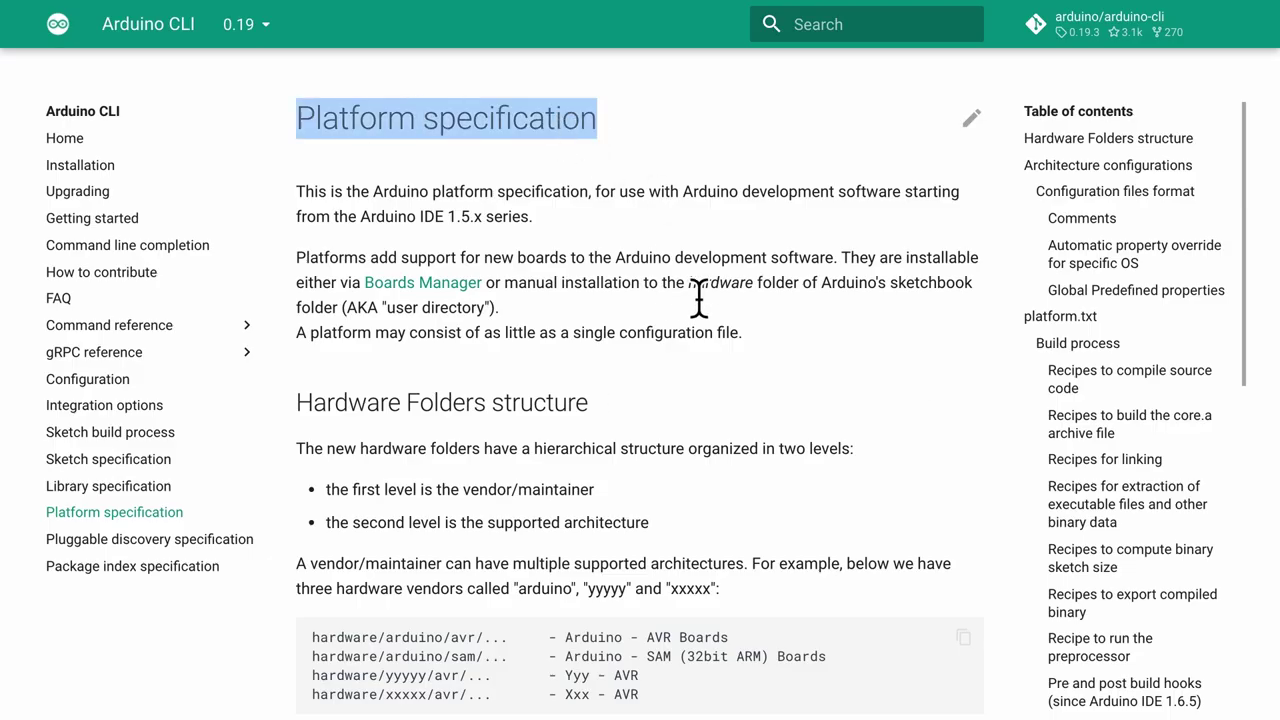
scroll(699, 297, down, 3)
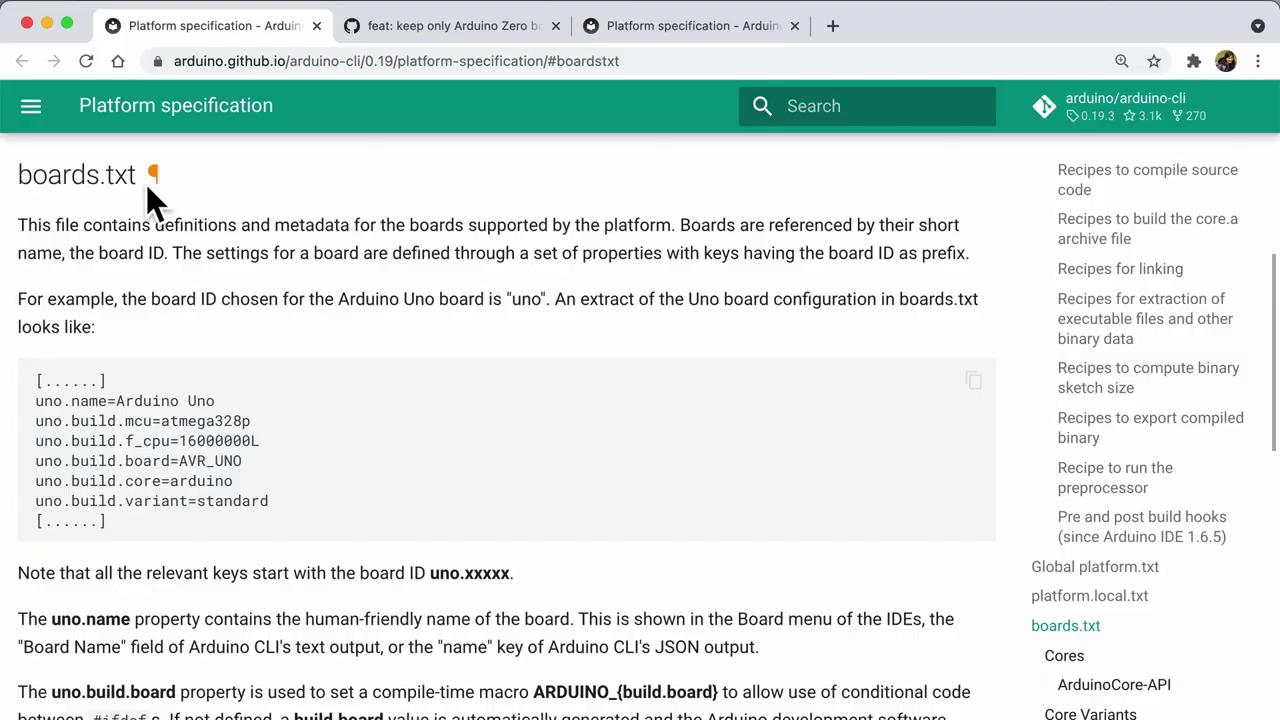
- Compare the spec's boards.txt section with the '# Oak (Native USB Port)' entry in the commit diff
drag(138, 178, 22, 191)
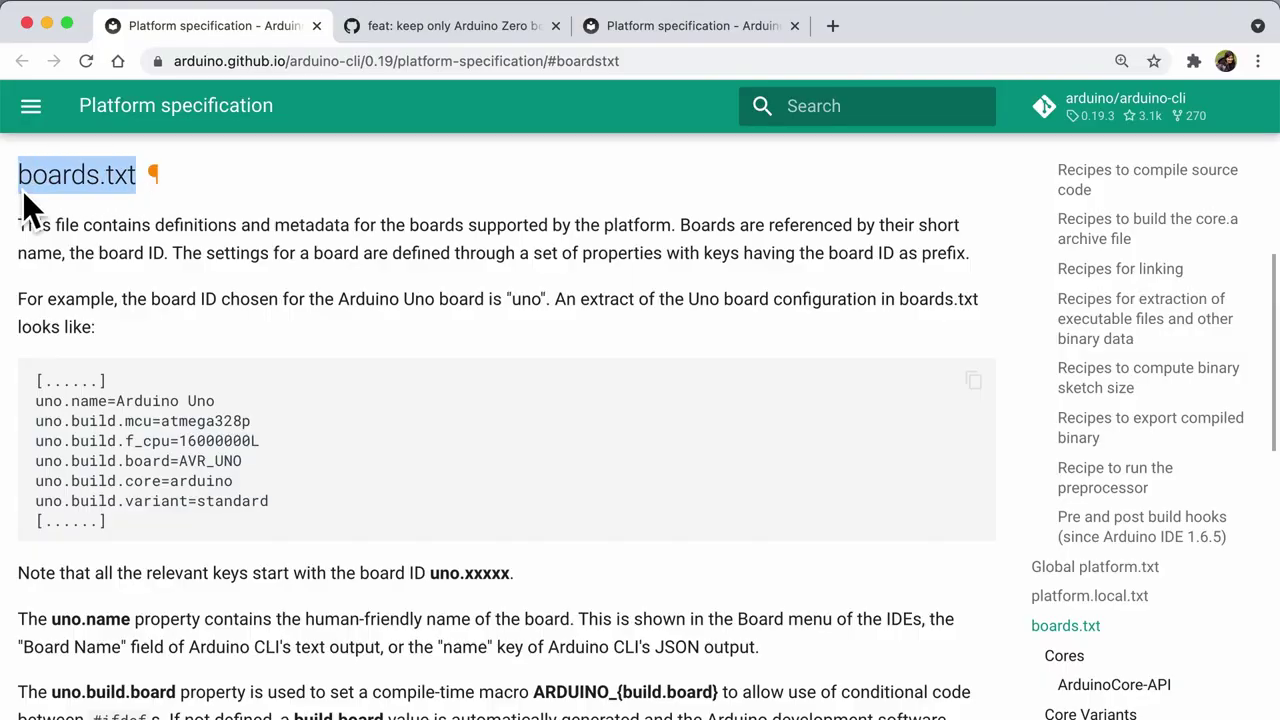
key(ctrl+Tab)
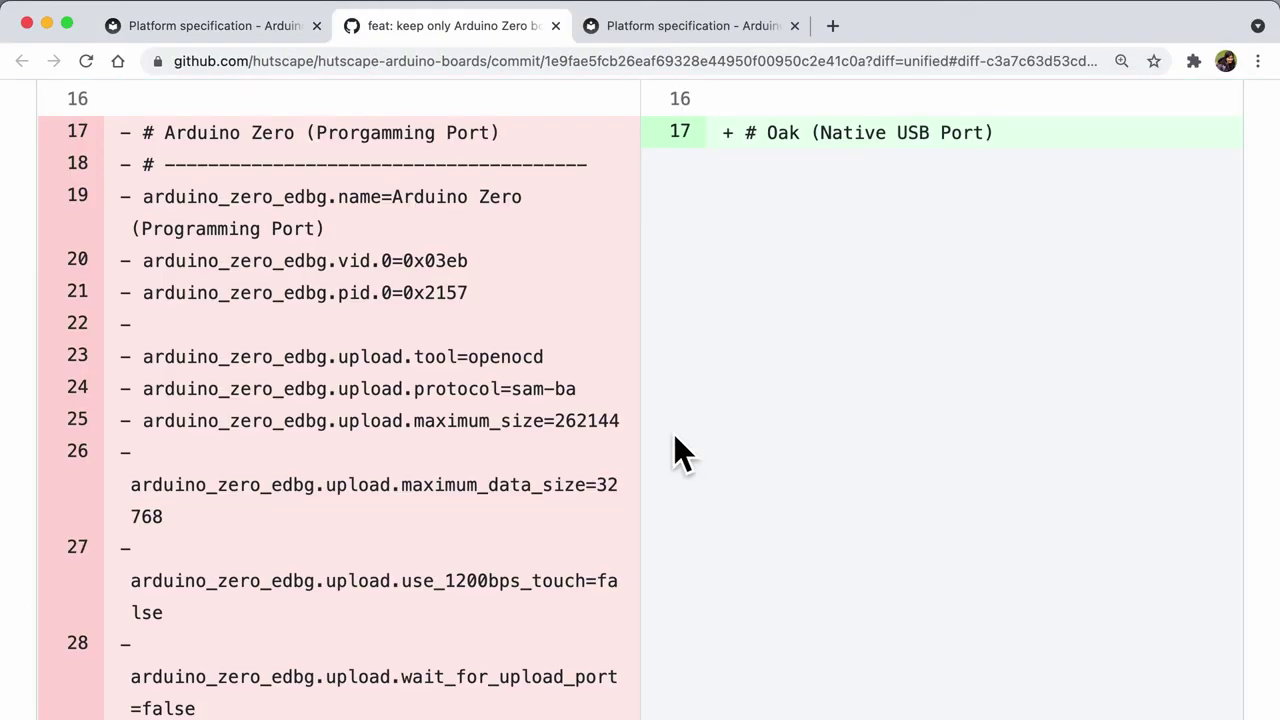
triple_click(778, 150)
click(811, 425)
- Check the oak.build.extra_flags line, then read the platform.txt section's 'name=Arduino AVR Boards' example
scroll(811, 425, down, 5)
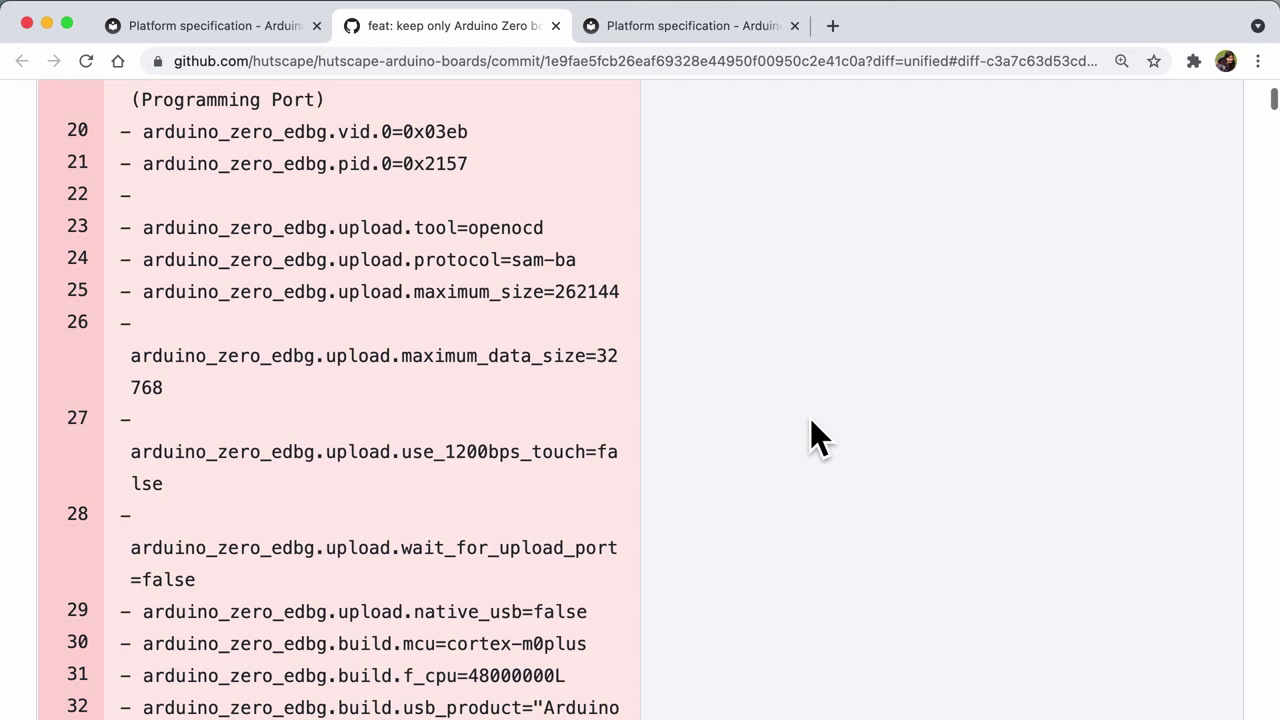
scroll(810, 418, down, 5)
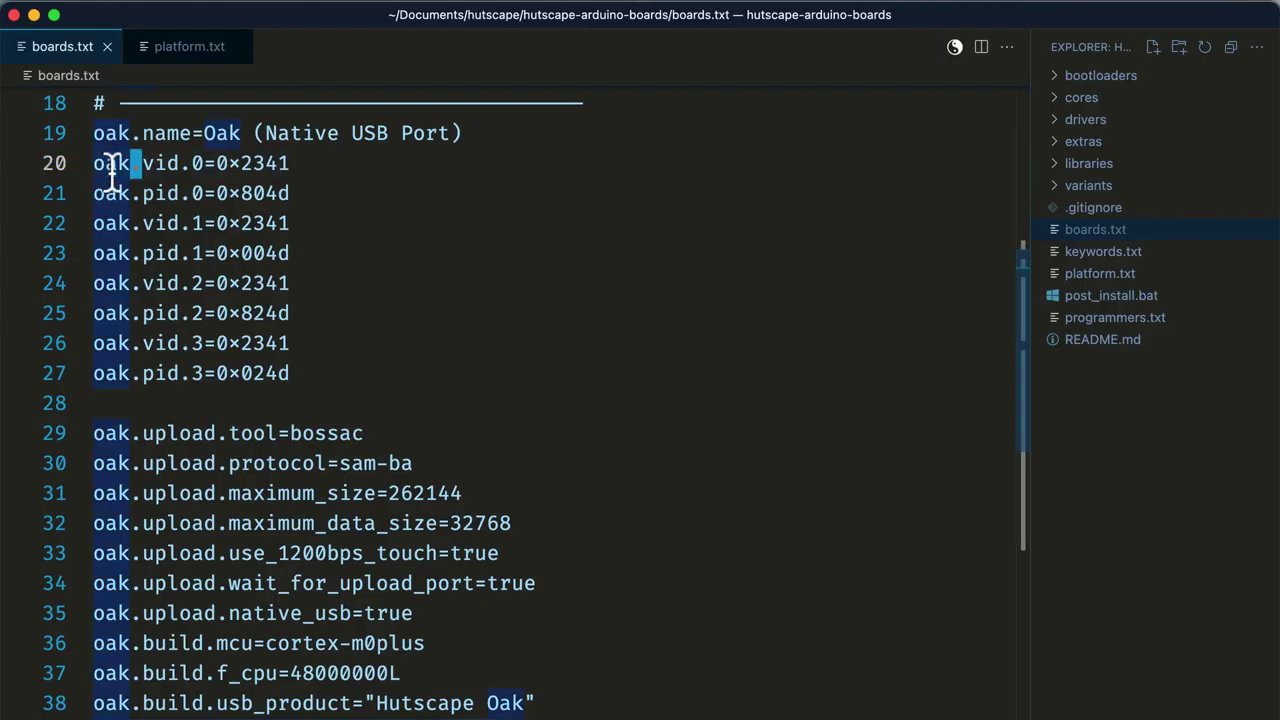
scroll(222, 528, down, 5)
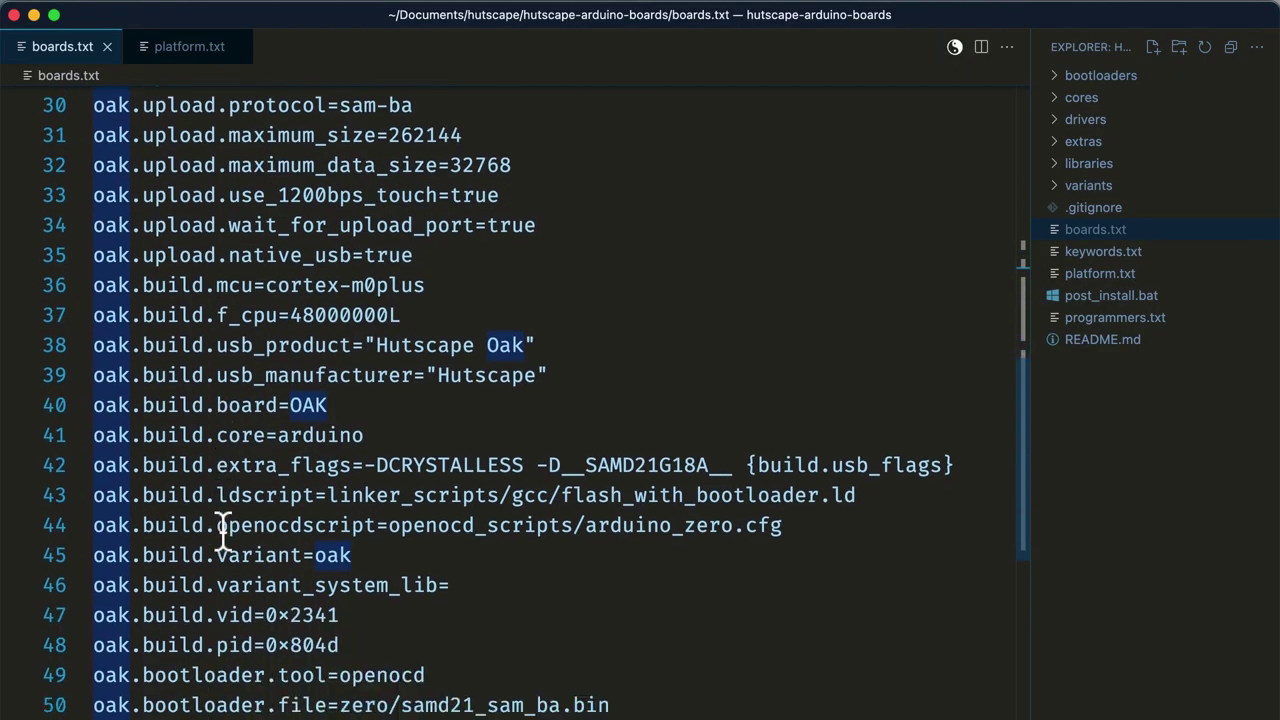
triple_click(421, 336)
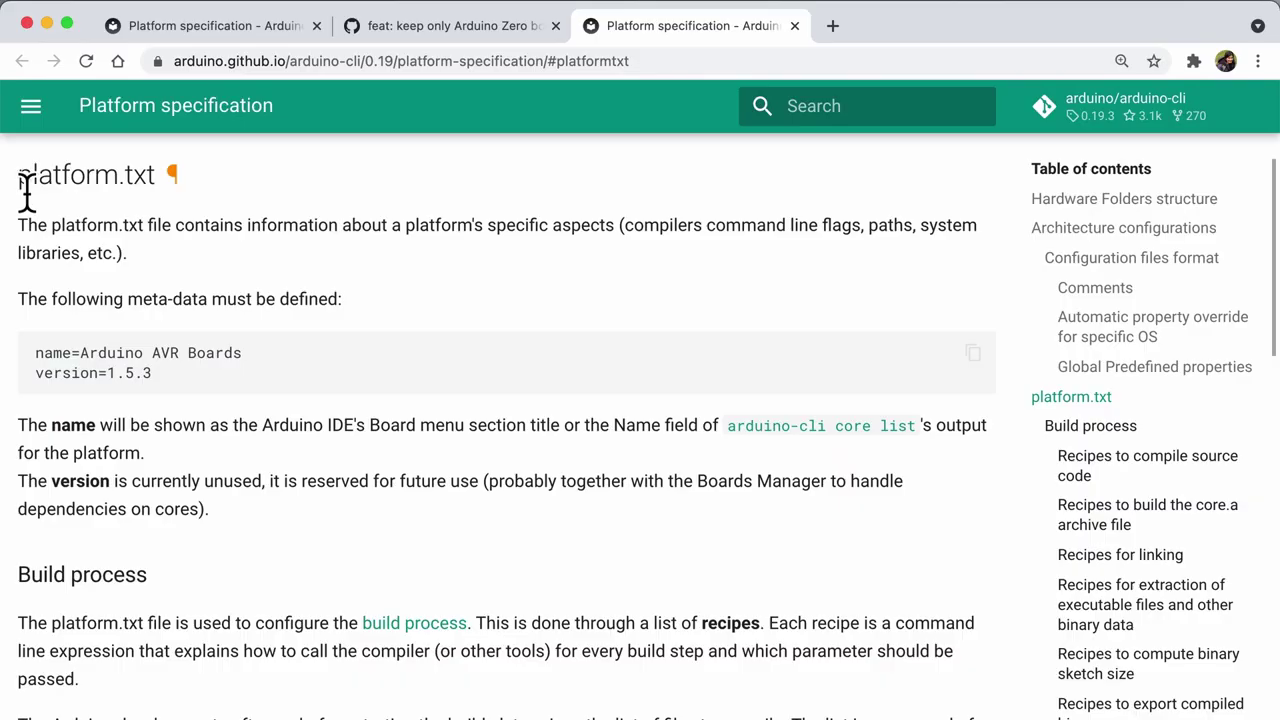
double_click(27, 185)
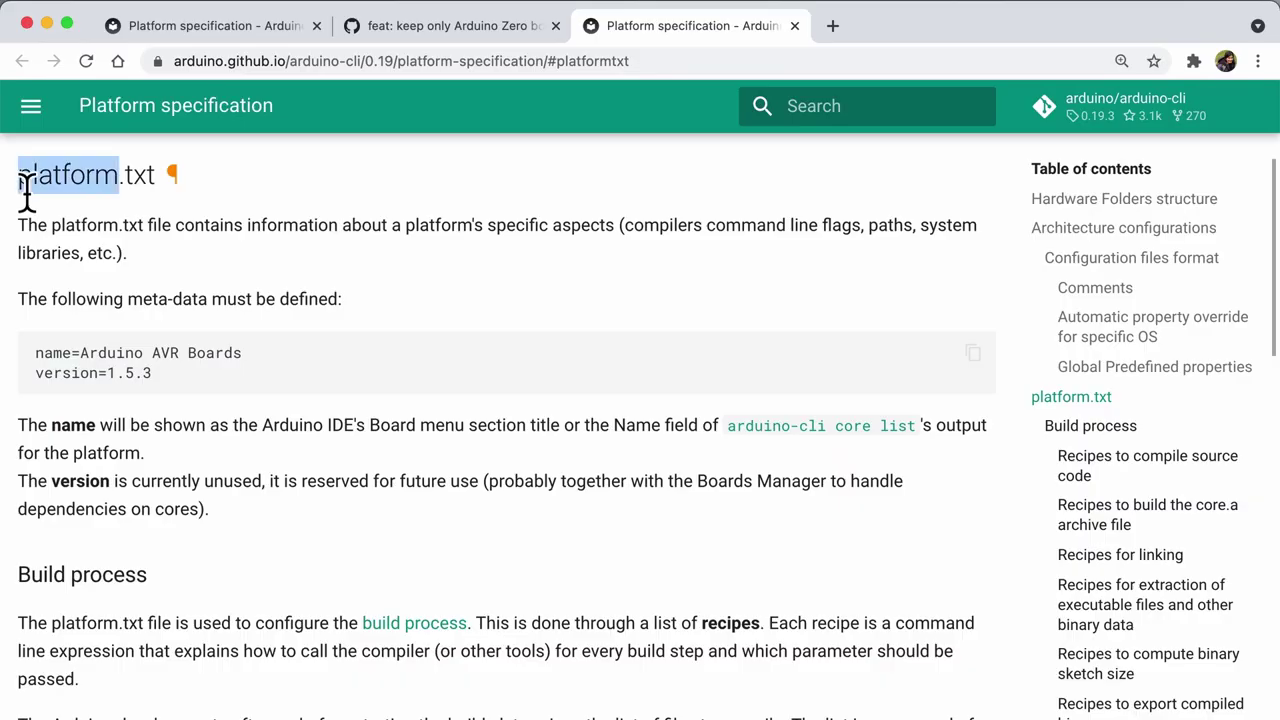
triple_click(162, 356)
- Check the 1.1.2 release's tar.gz asset, then open package_hutscape_index.json in arduino-board-index
triple_click(222, 376)
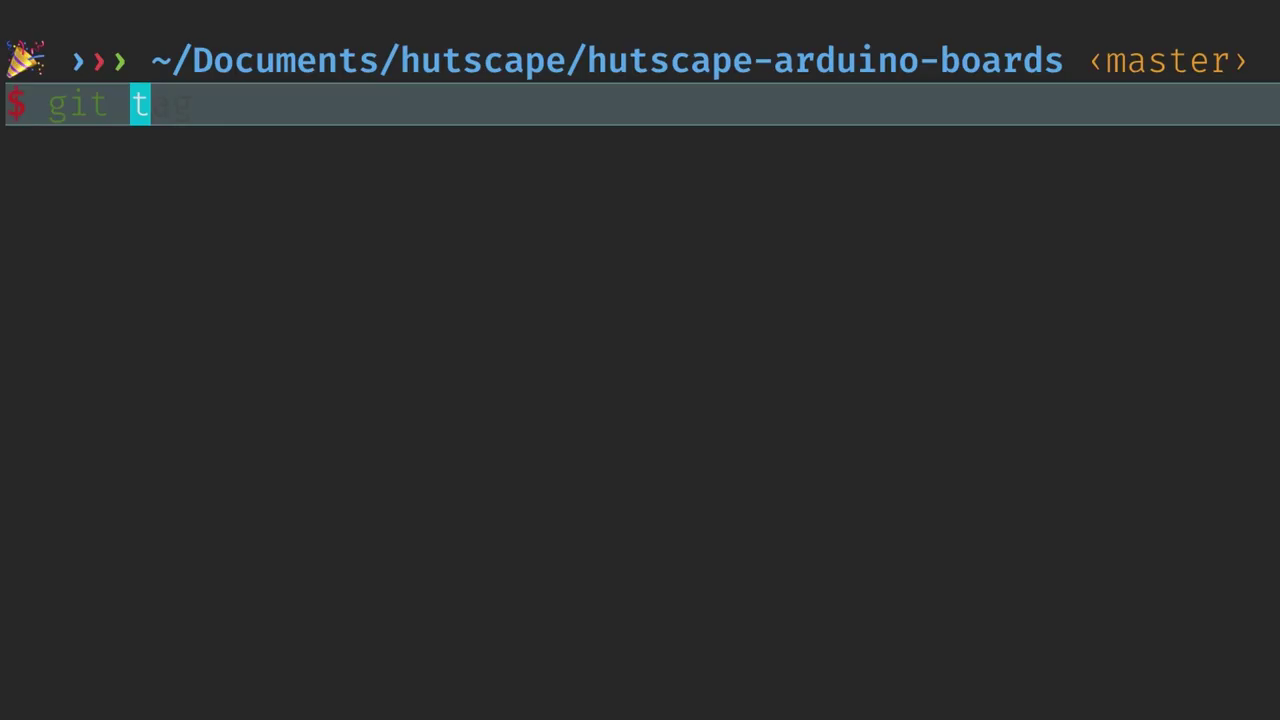
key(Right)
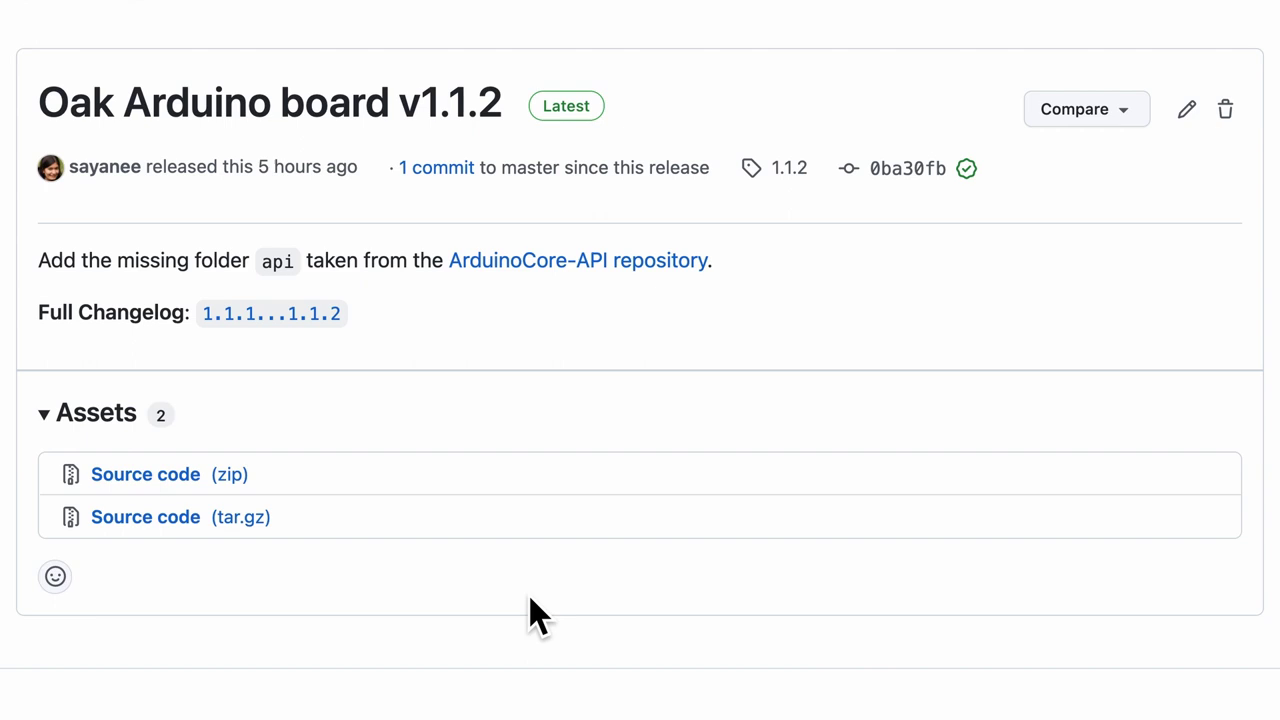
drag(322, 543, 106, 532)
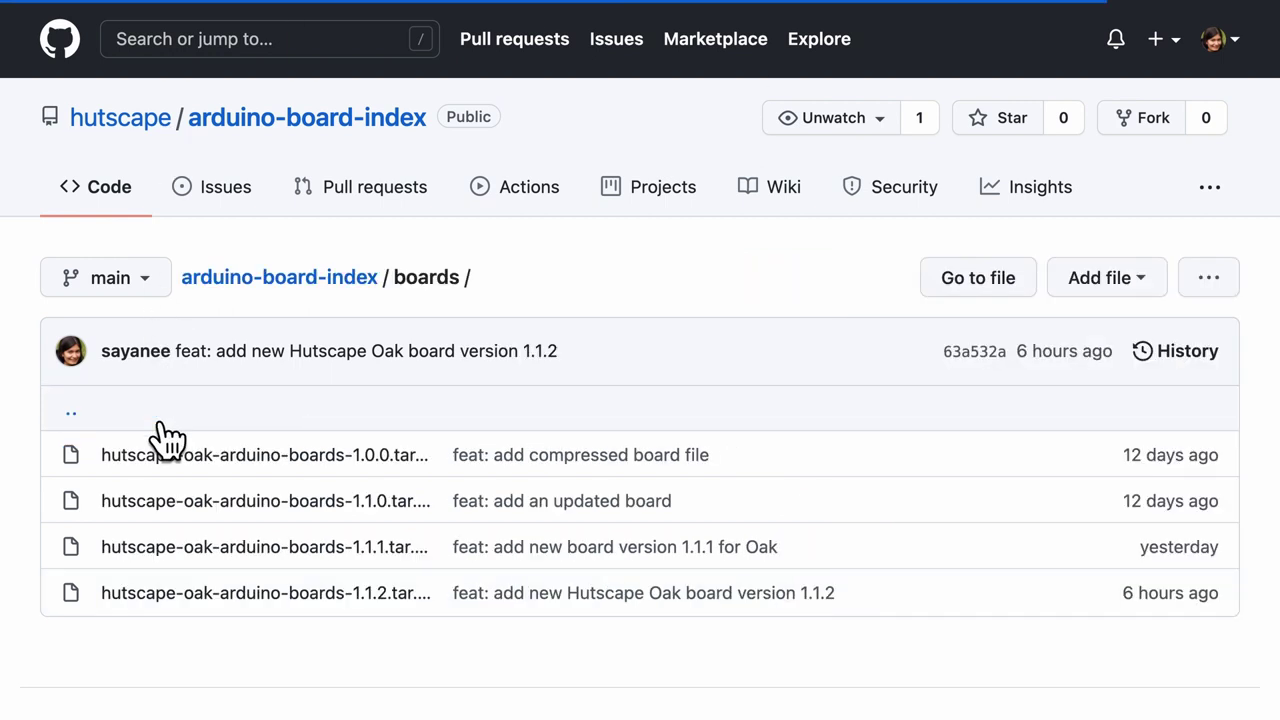
click(342, 290)
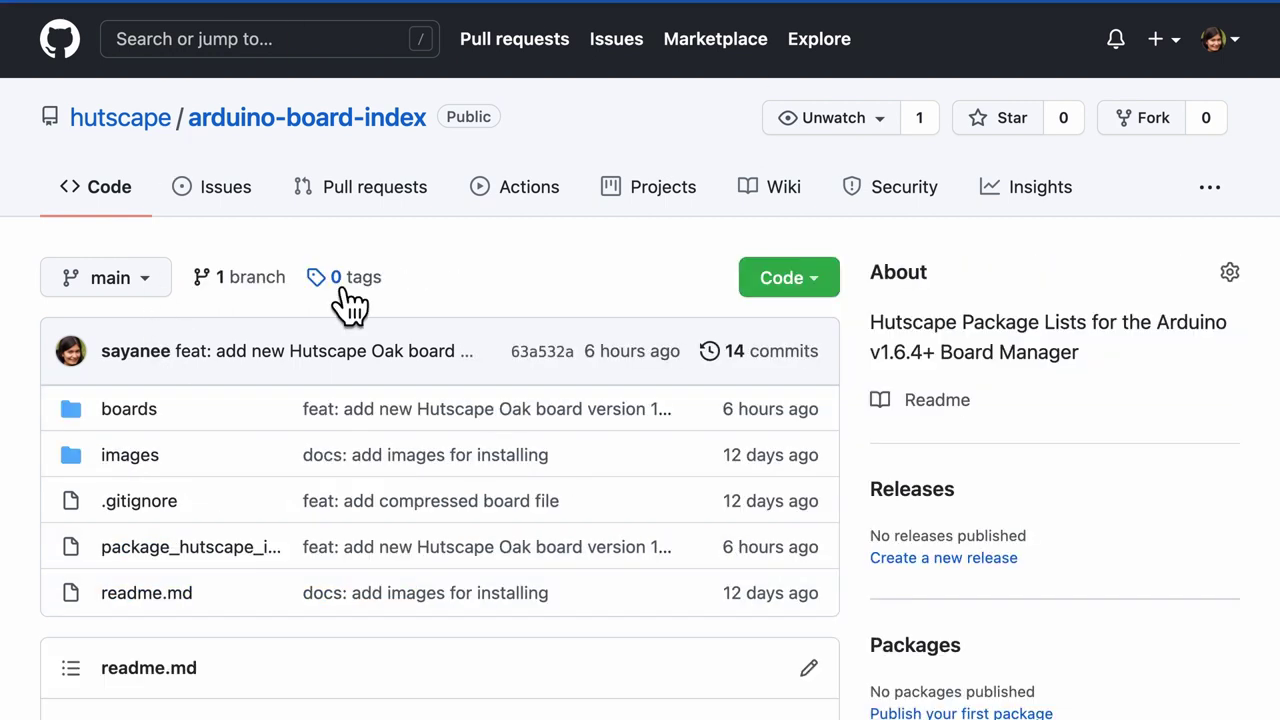
triple_click(375, 358)
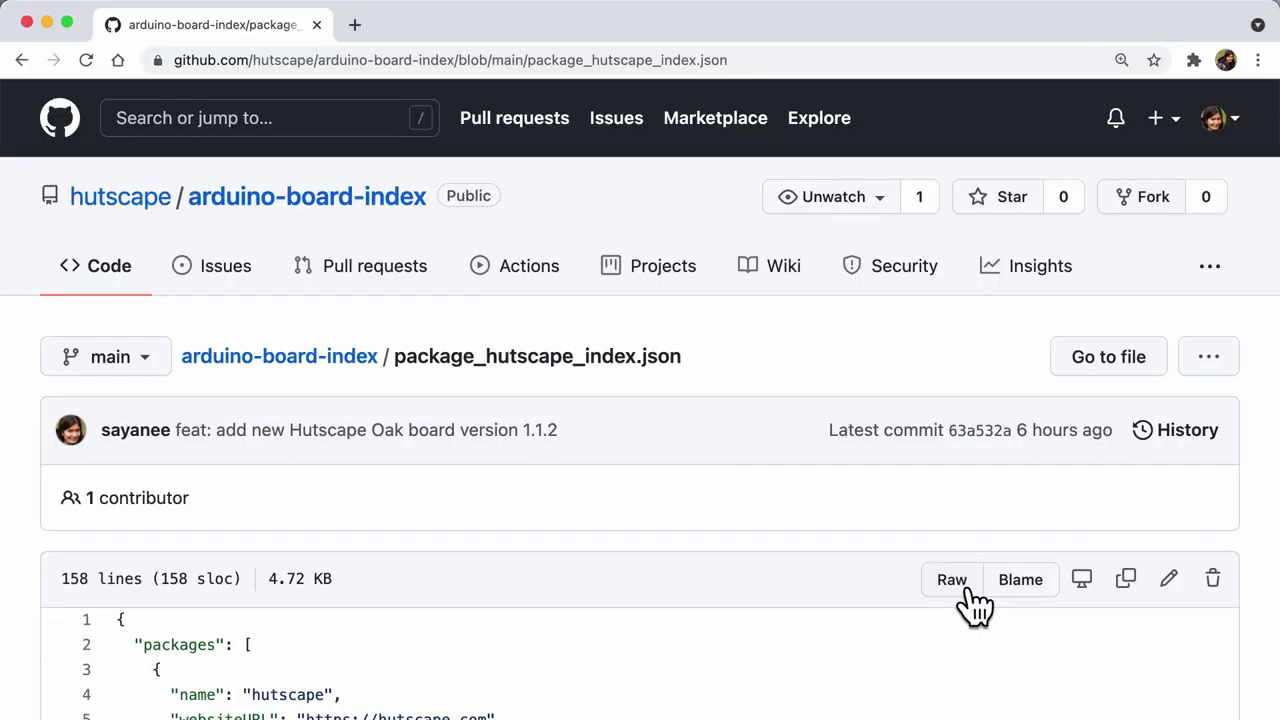
- Add the raw package_hutscape_index.json URL to the Additional Boards Manager URLs
click(648, 66)
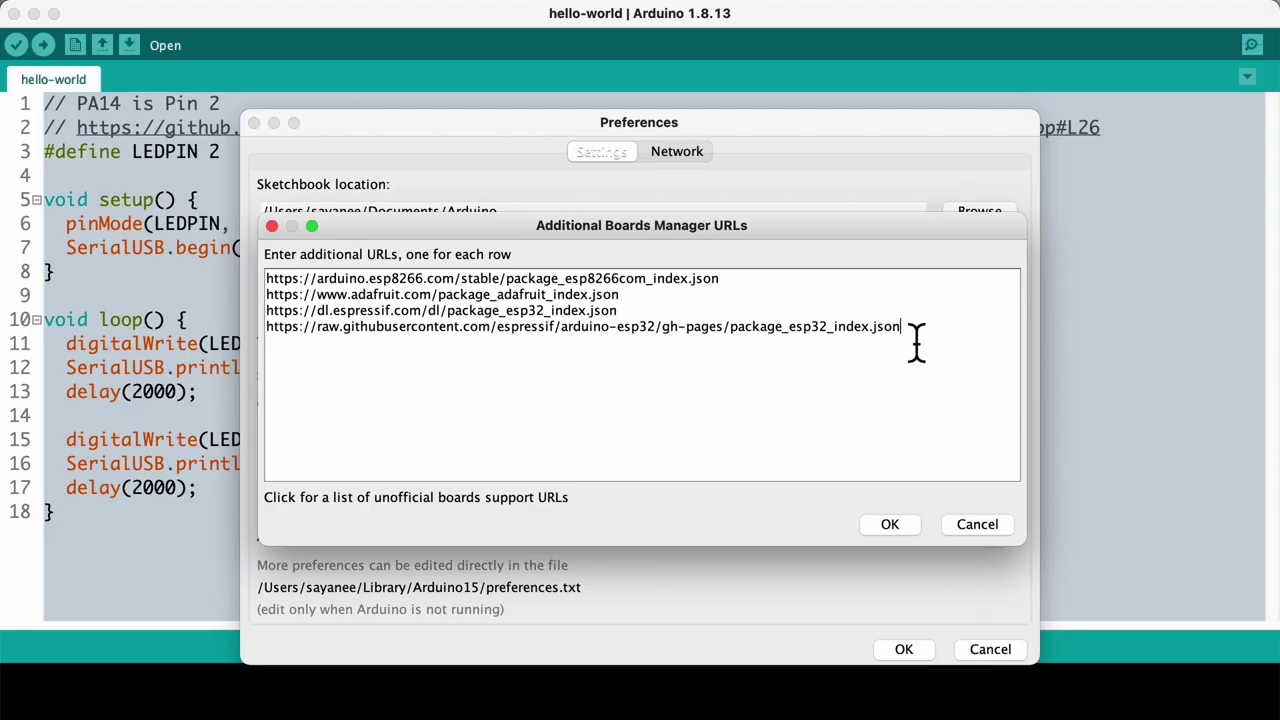
text(https://raw.githubusercontent.com/hutscape/arduino-board-index/main/package_hutscape_index.json)
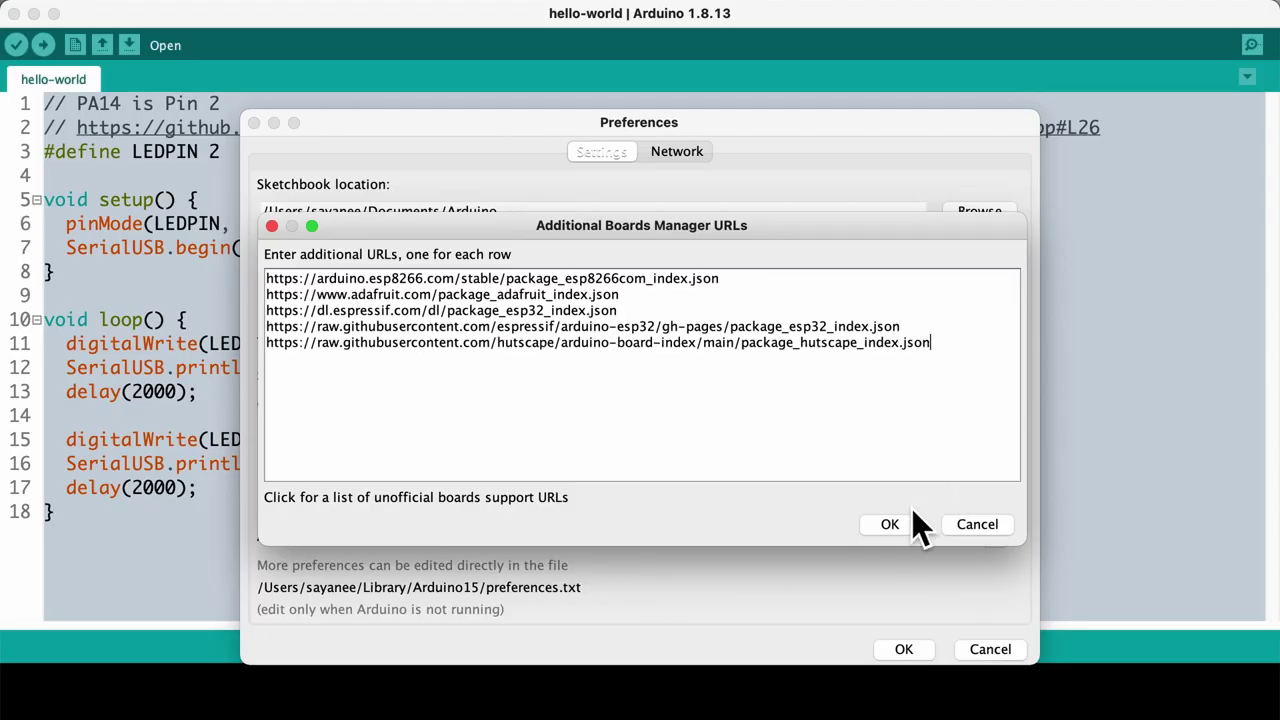
click(889, 525)
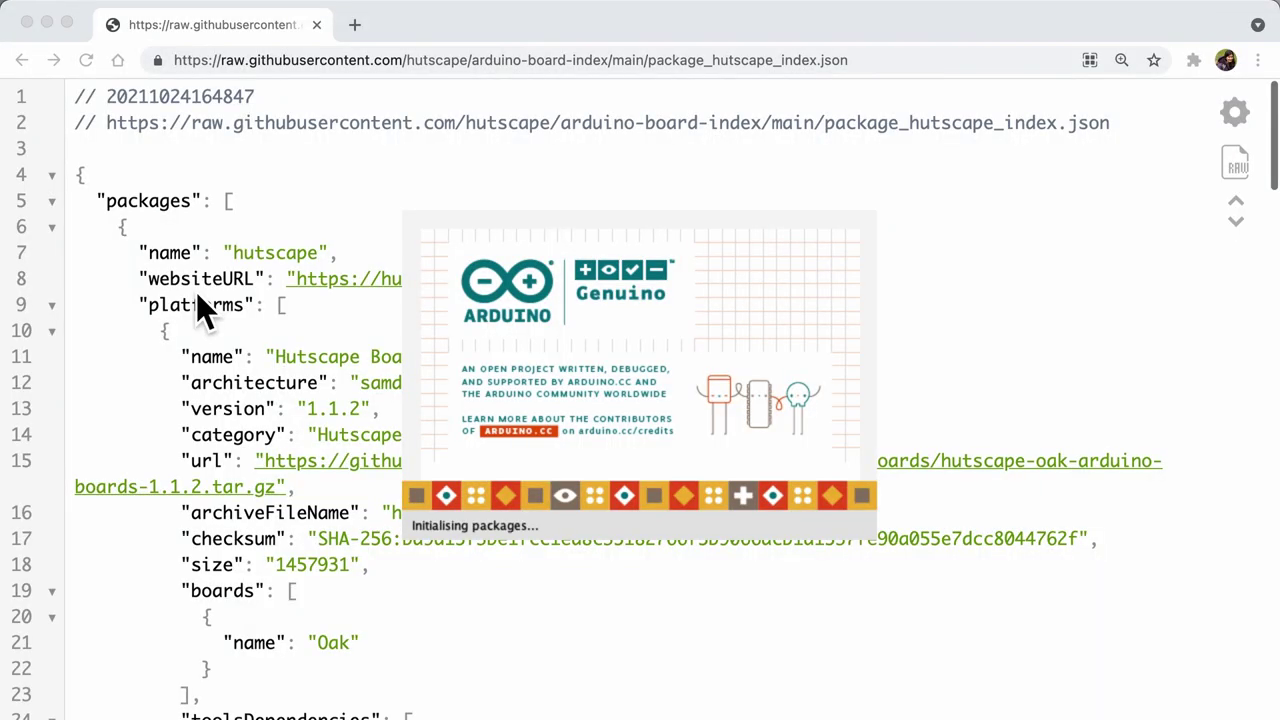
- Find Hutscape Boards in Boards Manager and install version 1.1.2
text(ape)
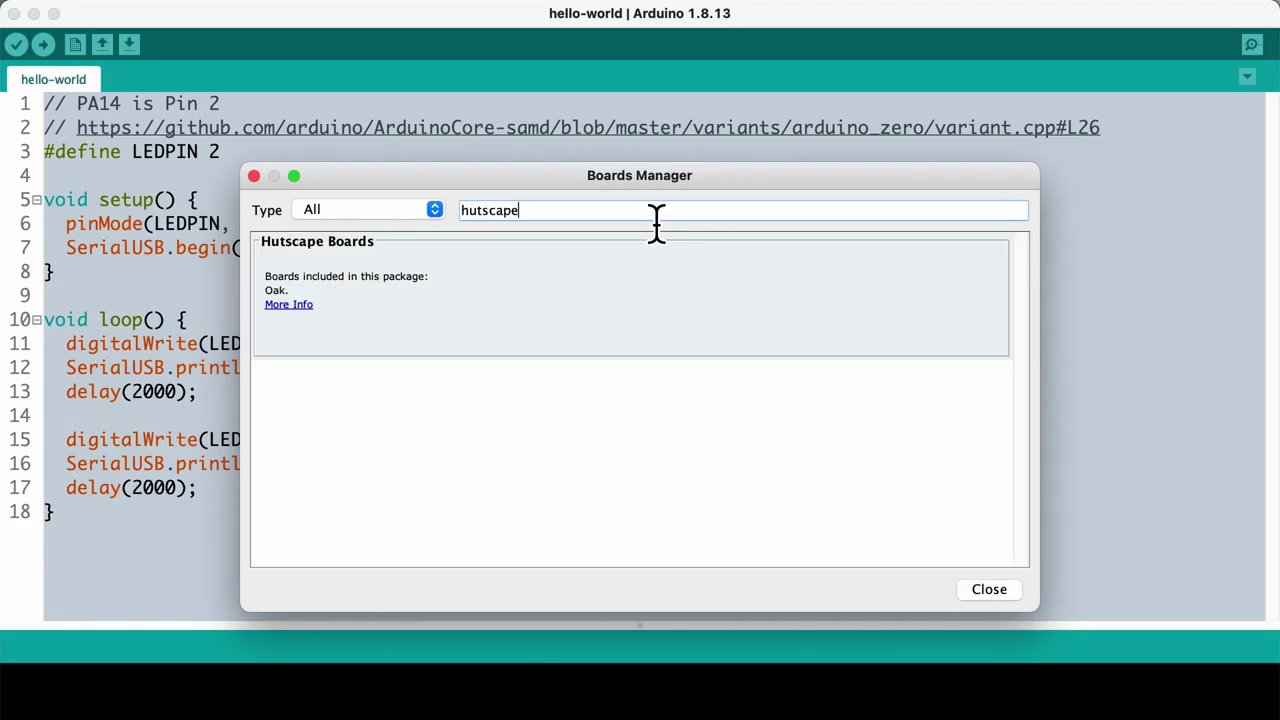
click(600, 330)
click(864, 331)
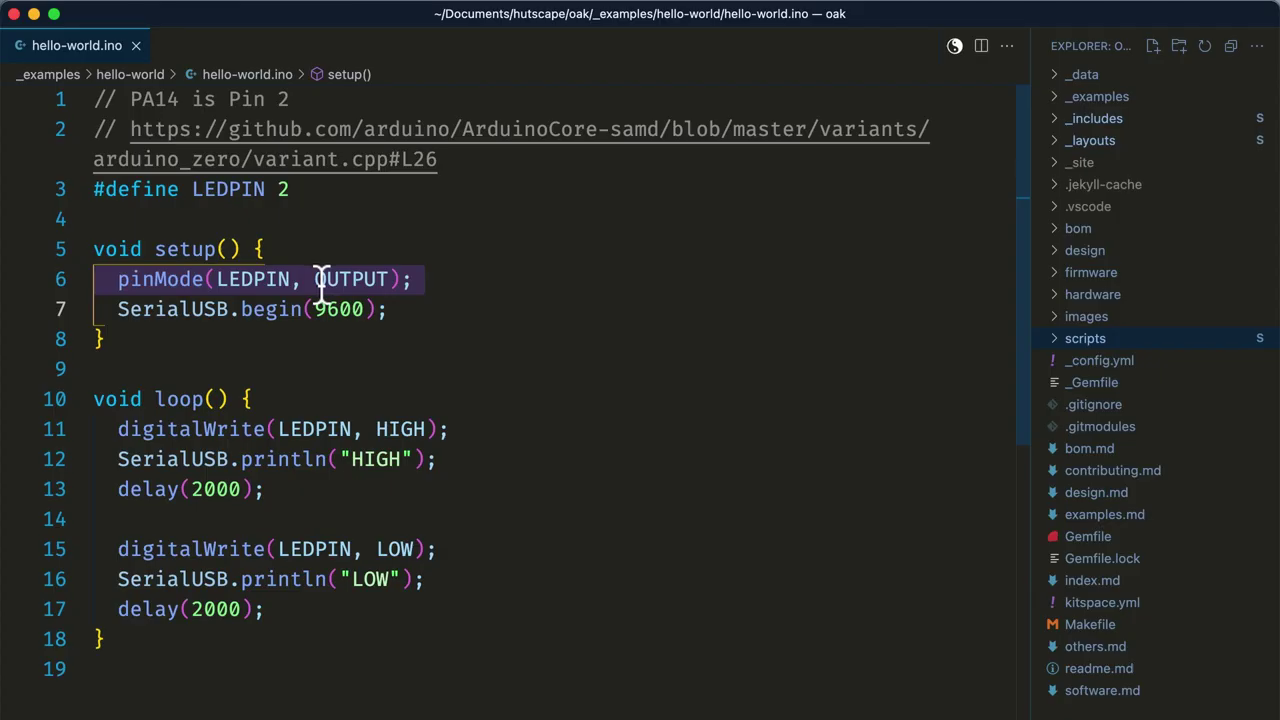
- Review the hello-world sketch's pinMode lines and the HIGH value on line 12
triple_click(322, 279)
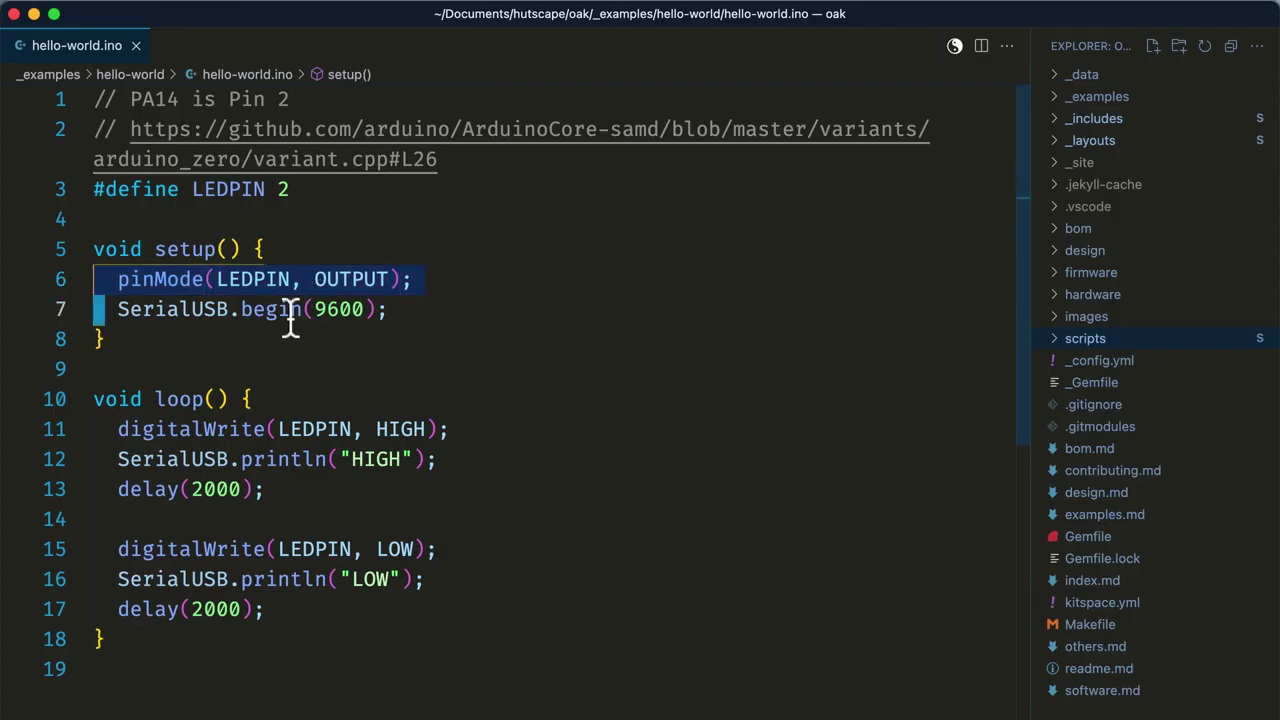
key(shift+Down)
click(388, 478)
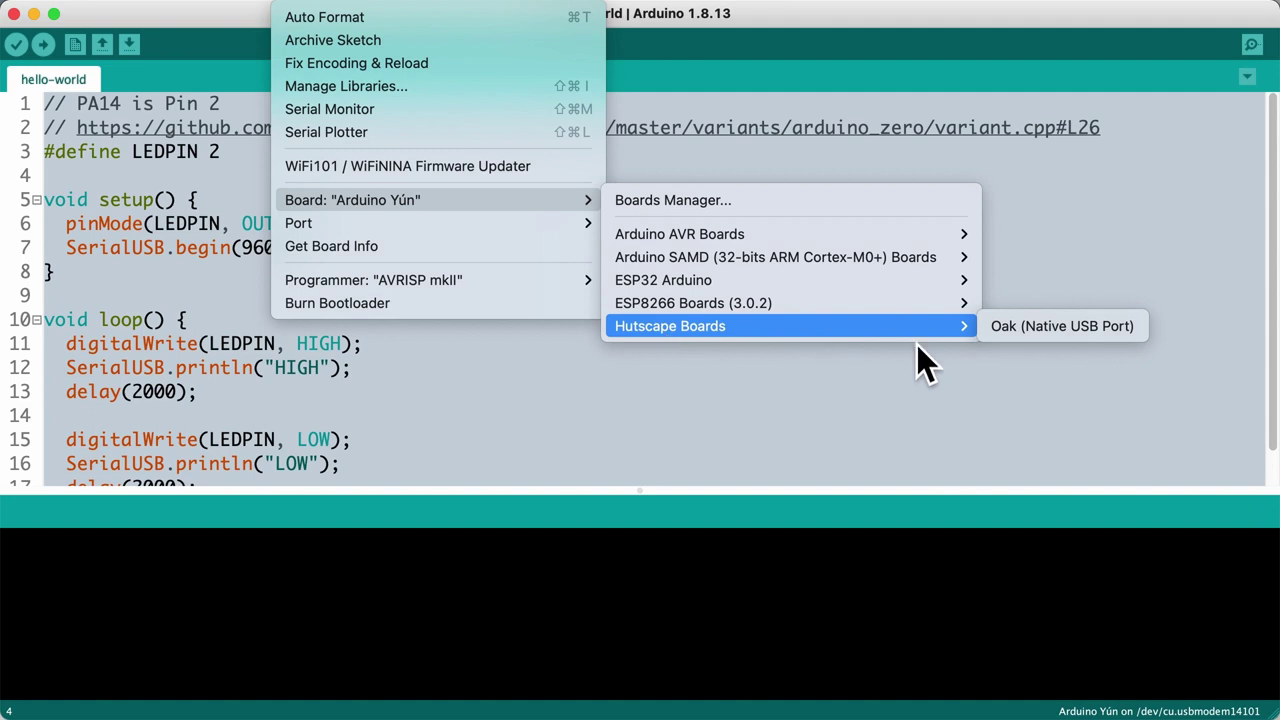
- Target Oak (Native USB Port) on /dev/cu.usbmodem14201 and upload the sketch
click(1051, 334)
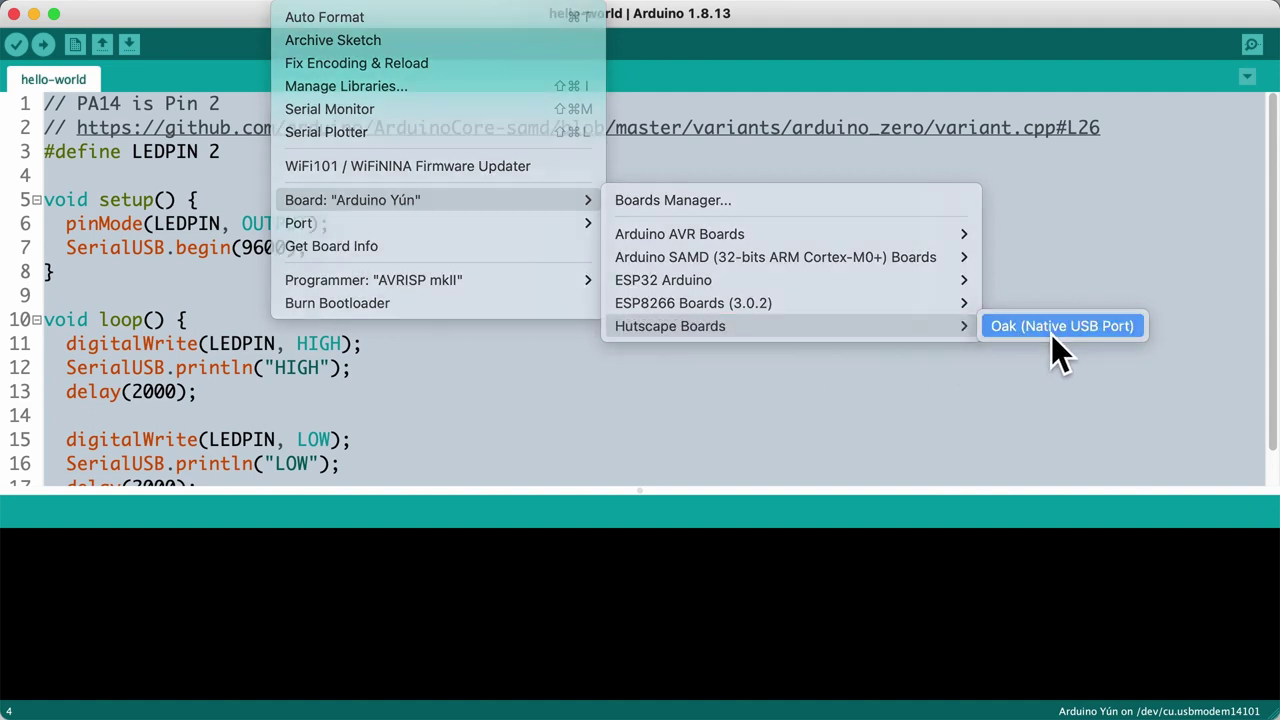
mouse_move(400, 229)
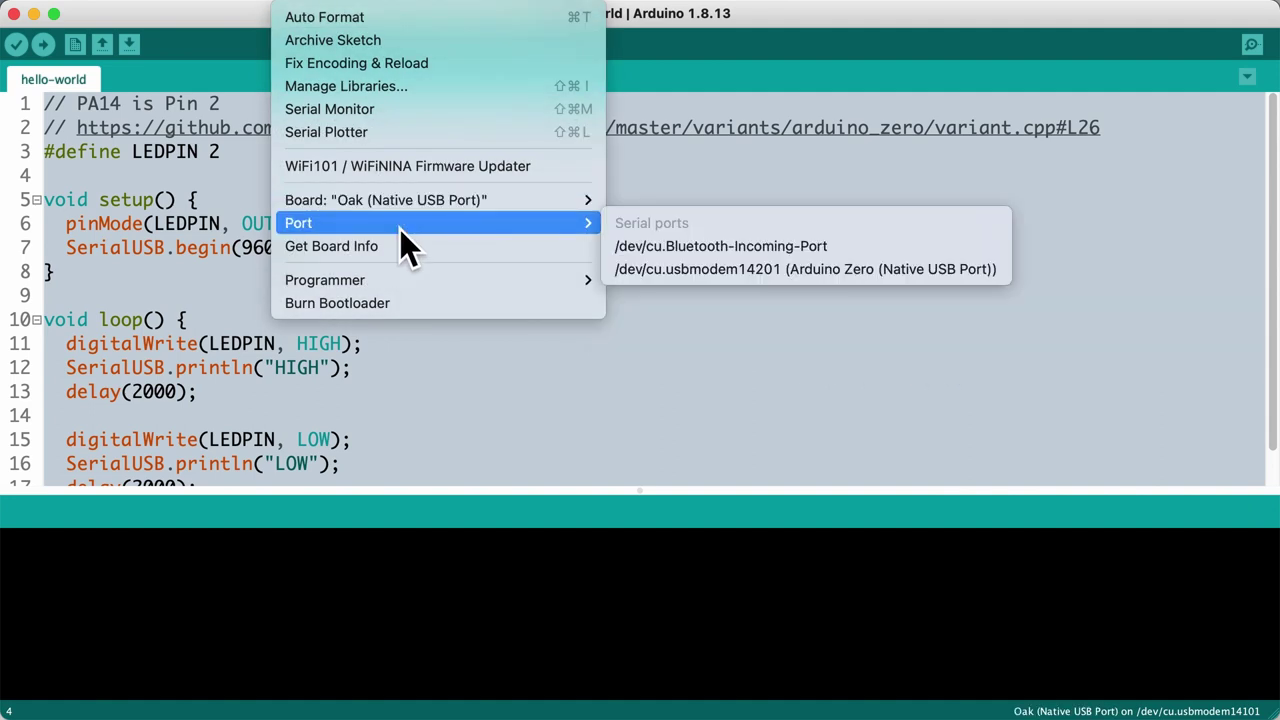
click(653, 281)
click(46, 48)
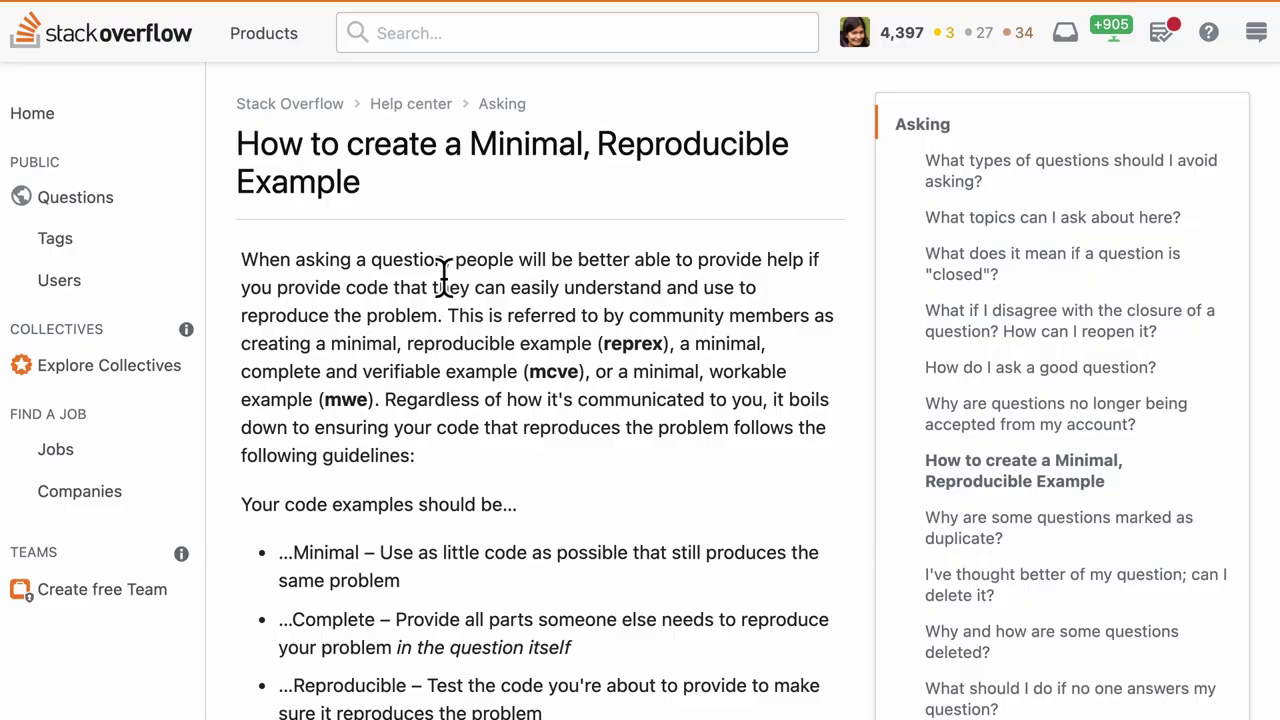
triple_click(350, 185)
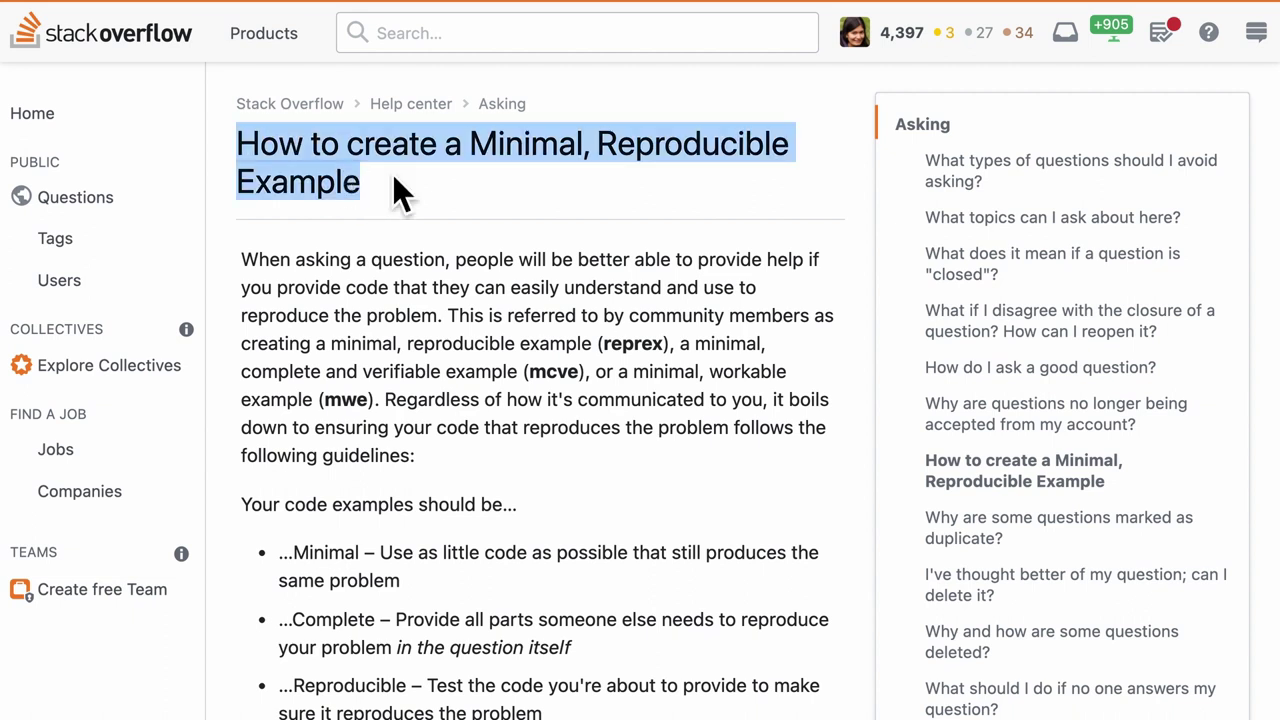
click(566, 197)
scroll(648, 545, down, 5)
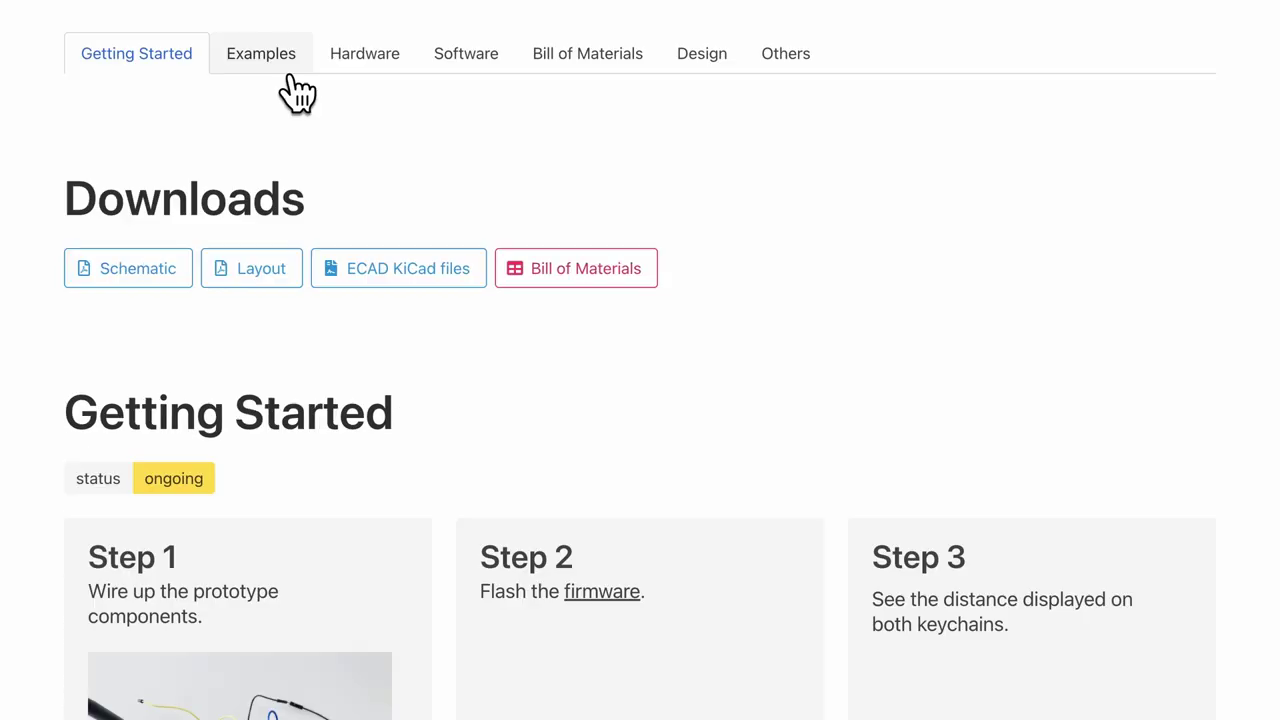
- Show the Oak project page's Examples list, including the bootloader and custom board guides
click(287, 70)
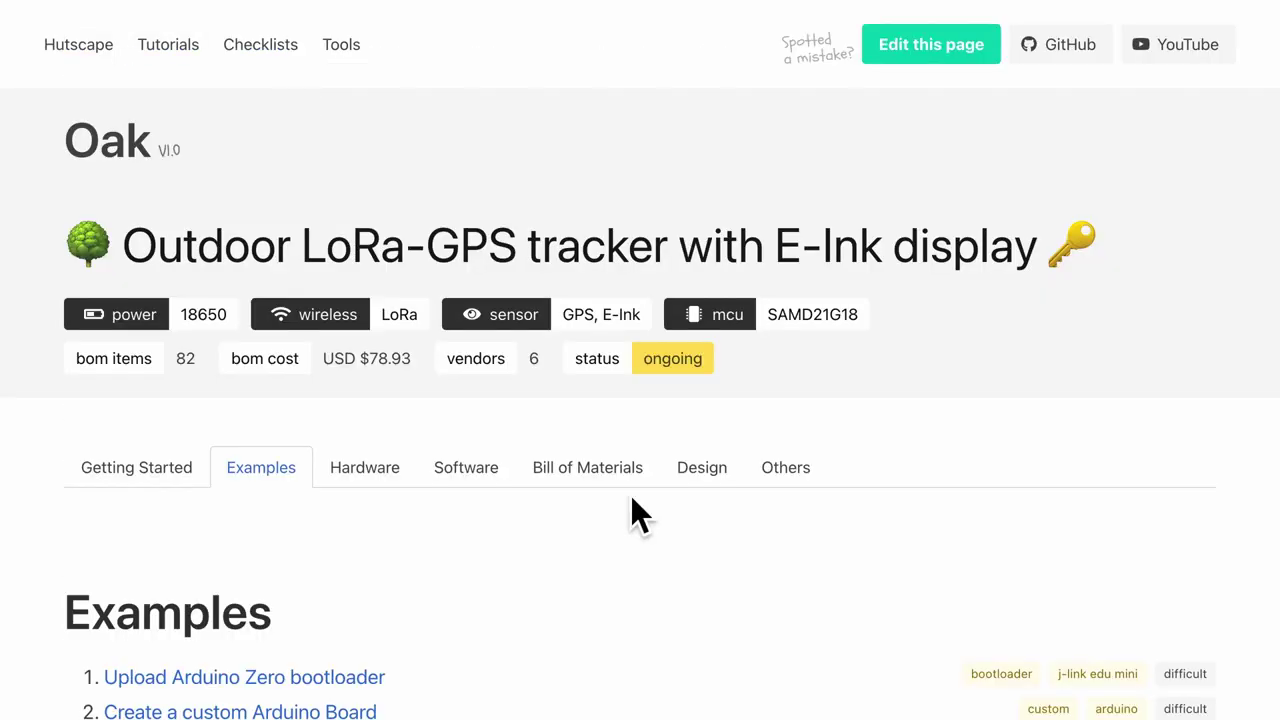
scroll(630, 495, down, 4)
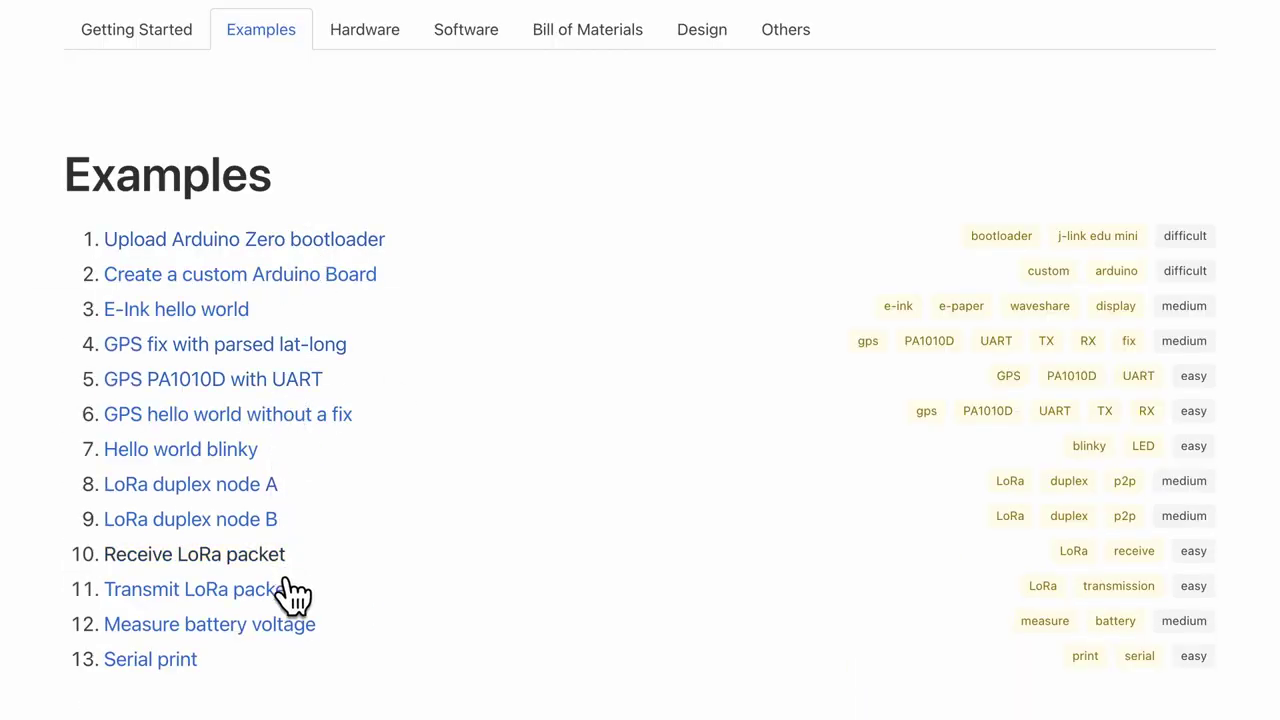